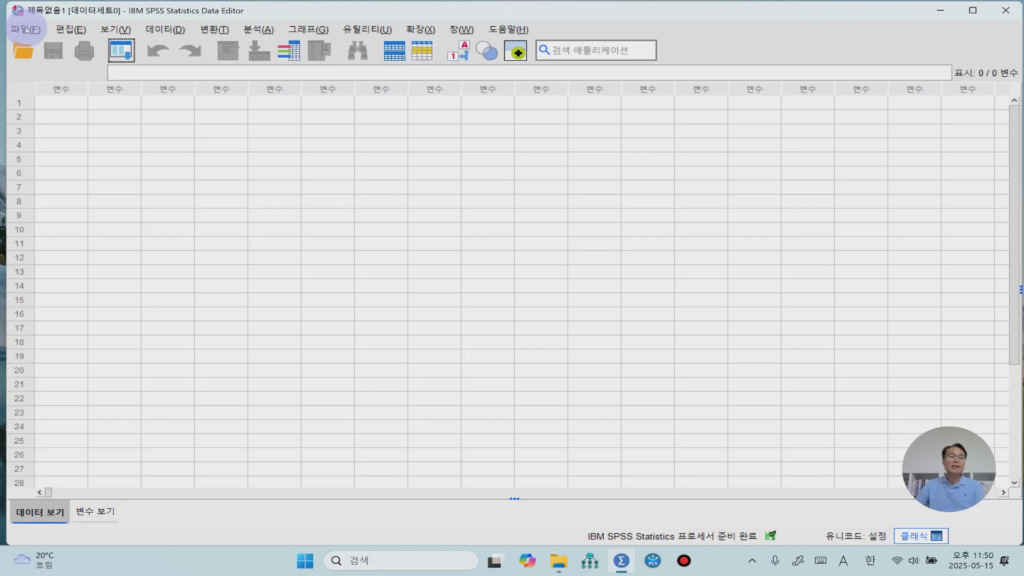
Open the data file 제18장 다변량공분산분석 데이터(경제적 지위).sav from the SPSS 분석 데이터 folder.
{"action": "left_click", "coordinate": [26, 29]}
{"action": "mouse_move", "coordinate": [67, 63]}
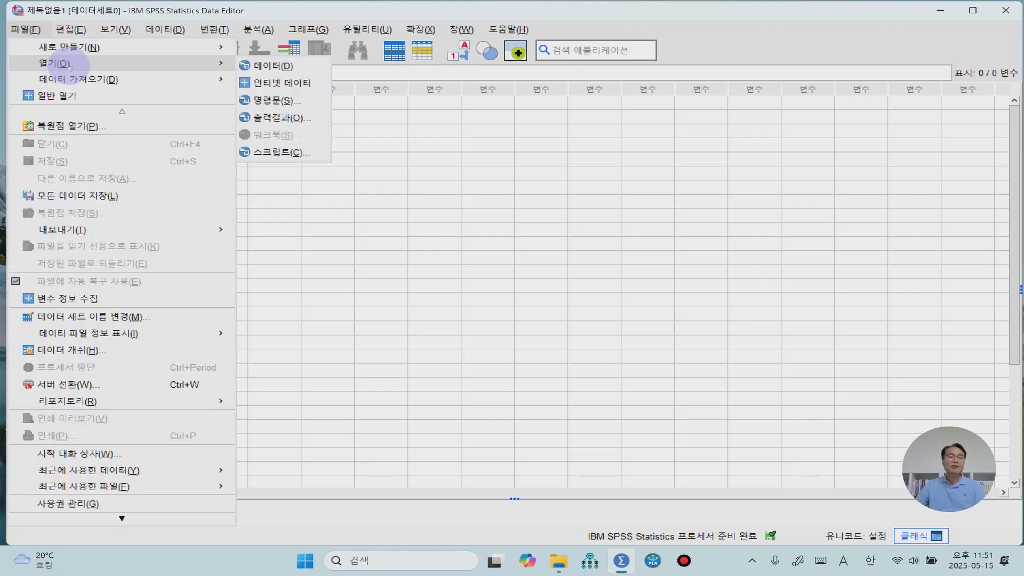
{"action": "left_click", "coordinate": [274, 66]}
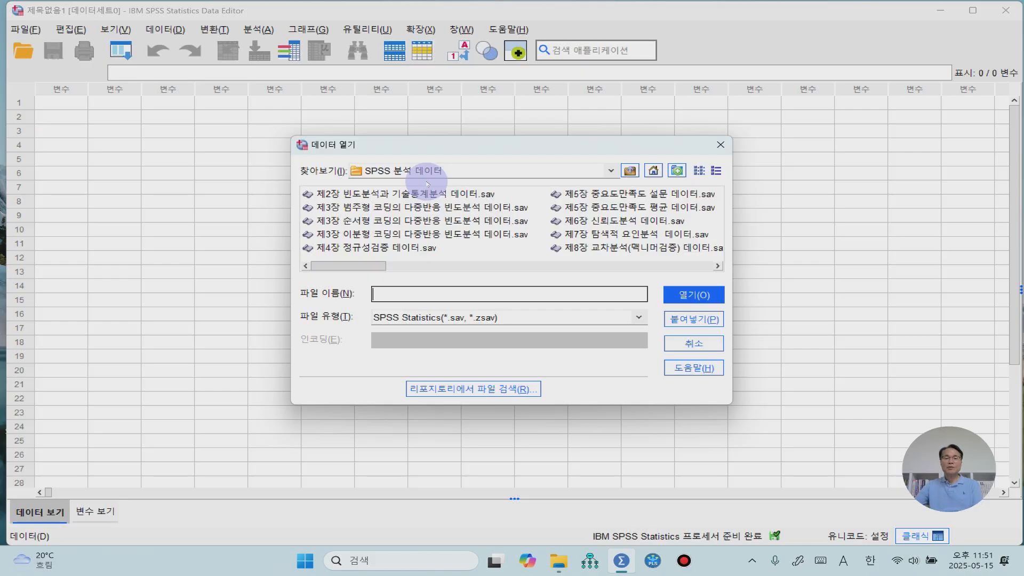
{"action": "left_click_drag", "start_coordinate": [385, 265], "coordinate": [648, 288]}
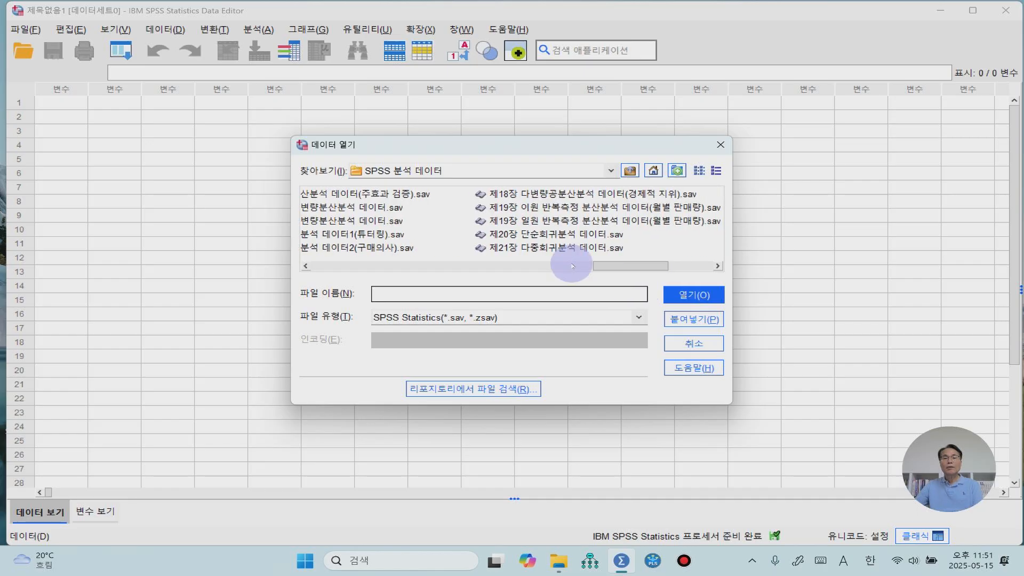
{"action": "left_click", "coordinate": [523, 195]}
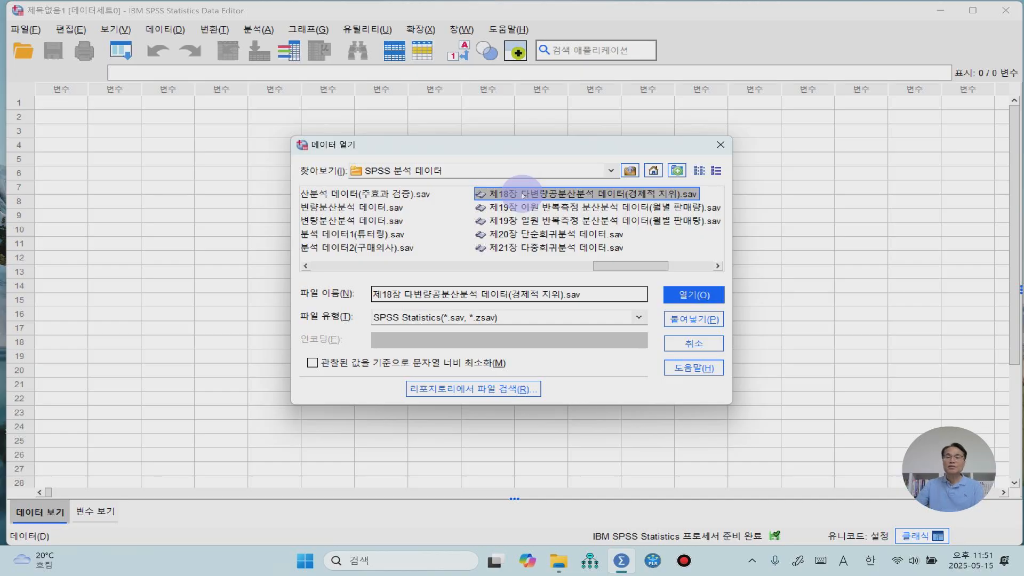
{"action": "left_click", "coordinate": [702, 297]}
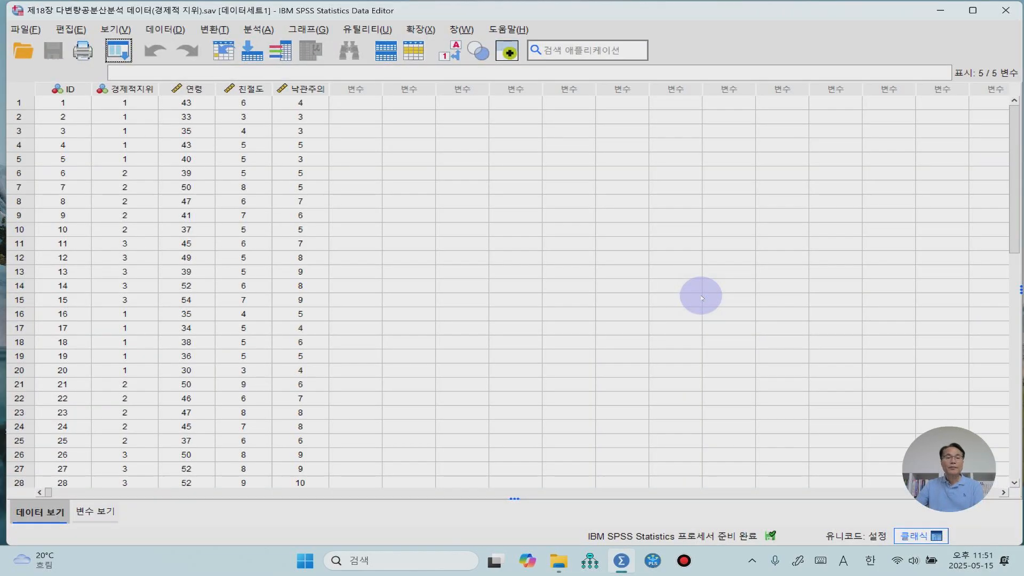
Review the variable definitions and the value labels of 경제적지위, and return to the data view.
{"action": "left_click", "coordinate": [92, 513]}
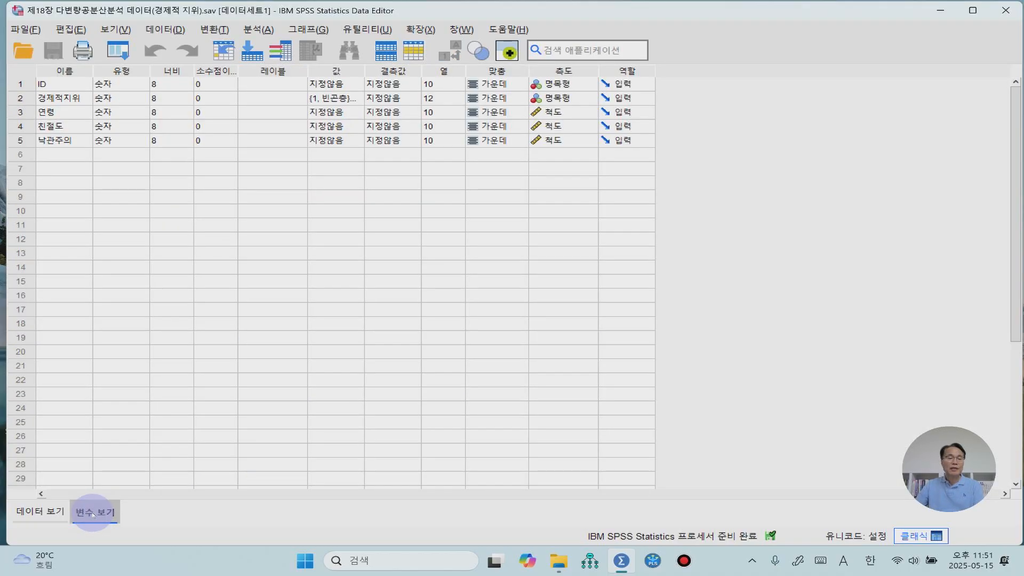
{"action": "left_click", "coordinate": [51, 100]}
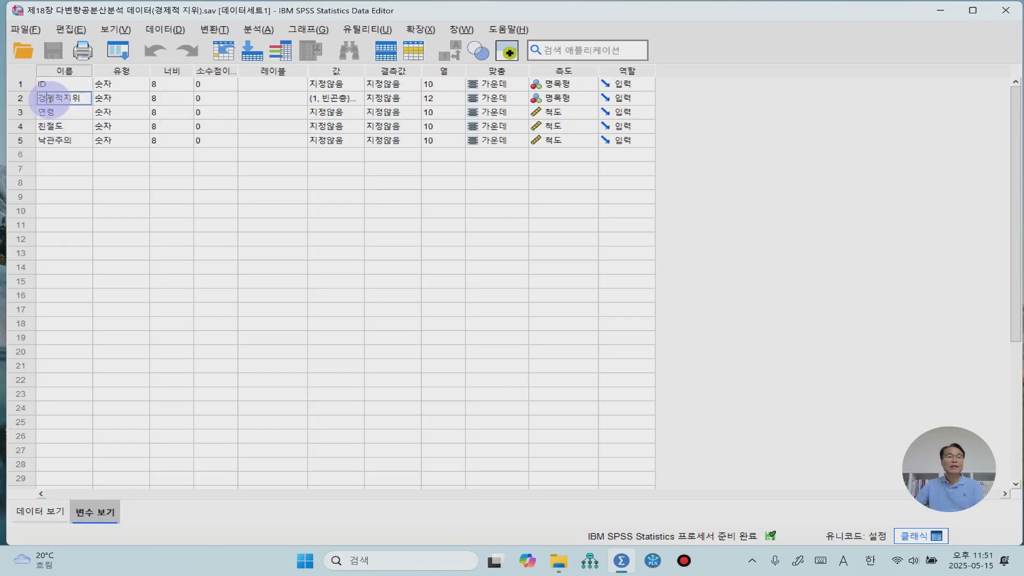
{"action": "left_click", "coordinate": [359, 103]}
{"action": "left_click", "coordinate": [359, 103]}
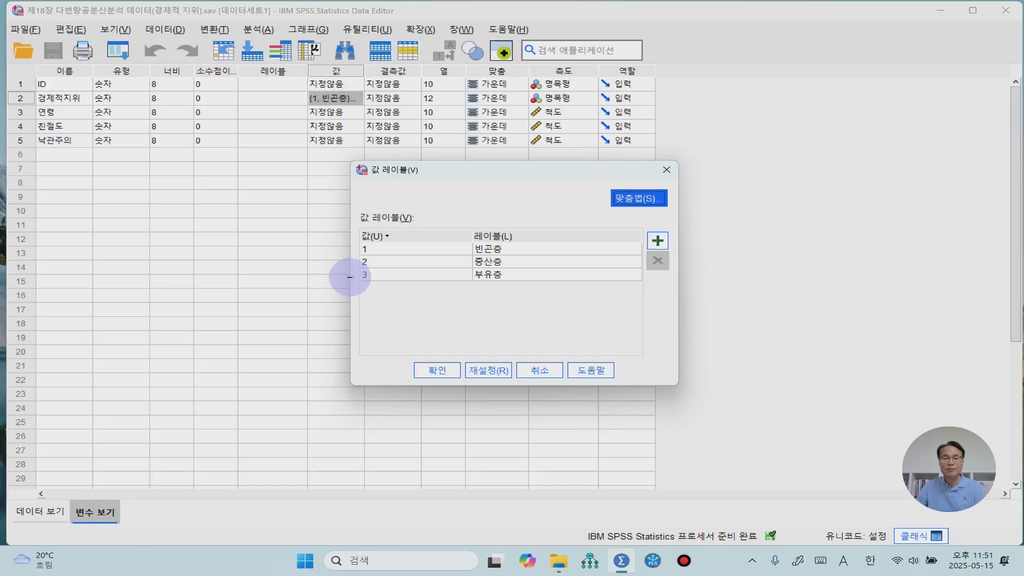
{"action": "left_click", "coordinate": [425, 370]}
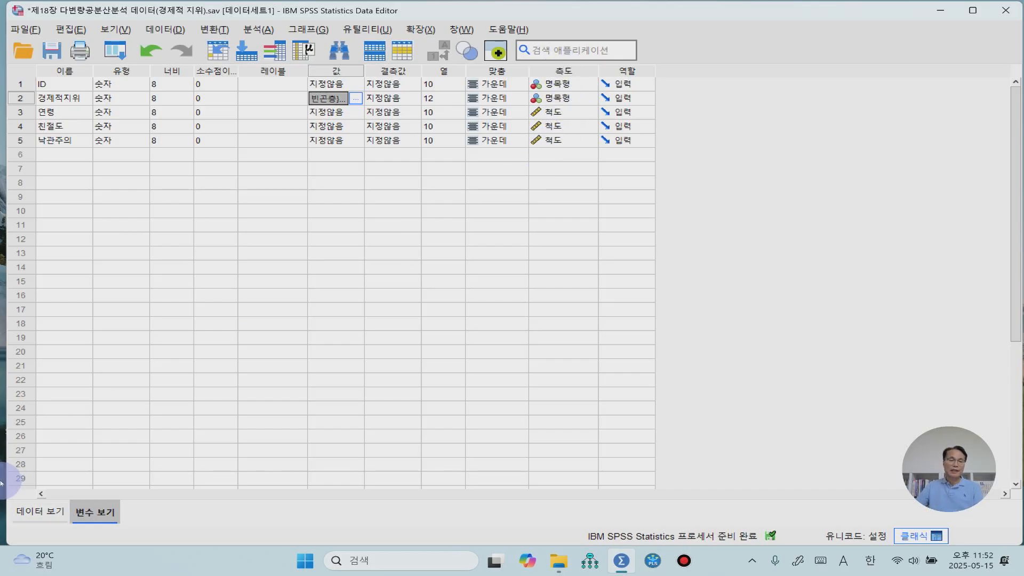
{"action": "left_click", "coordinate": [36, 513]}
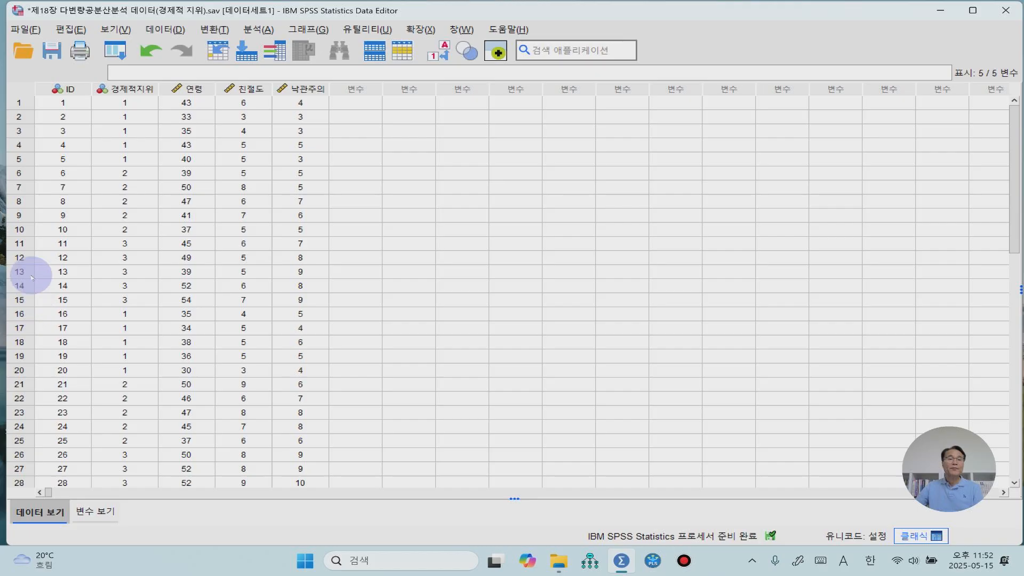
Set up a 데이터 탐색 (Explore) analysis with 연령, 친절도 and 낙관주의 as dependent variables and 경제적지위 as the factor.
{"action": "left_click", "coordinate": [258, 30]}
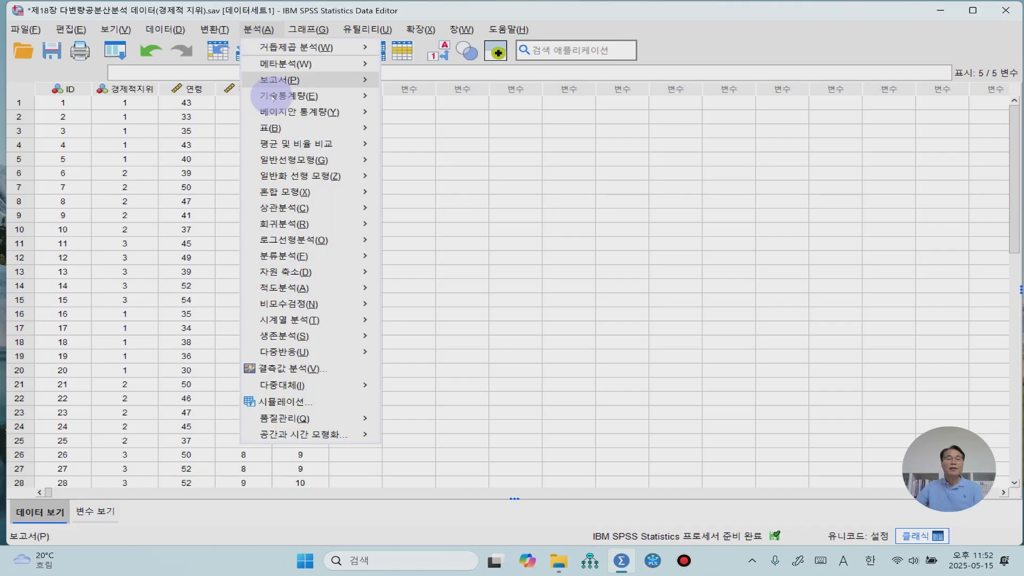
{"action": "mouse_move", "coordinate": [315, 97]}
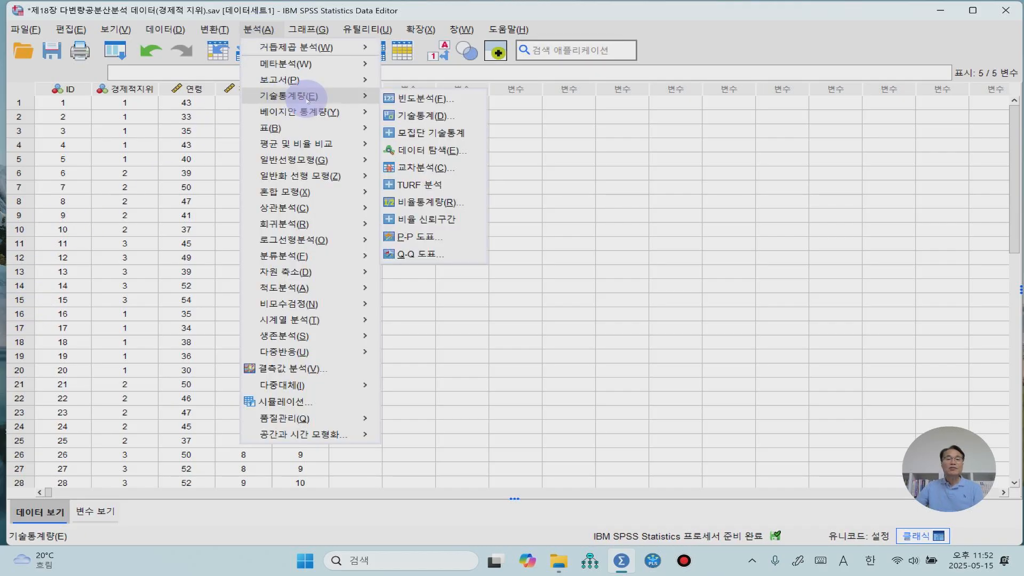
{"action": "left_click", "coordinate": [431, 151]}
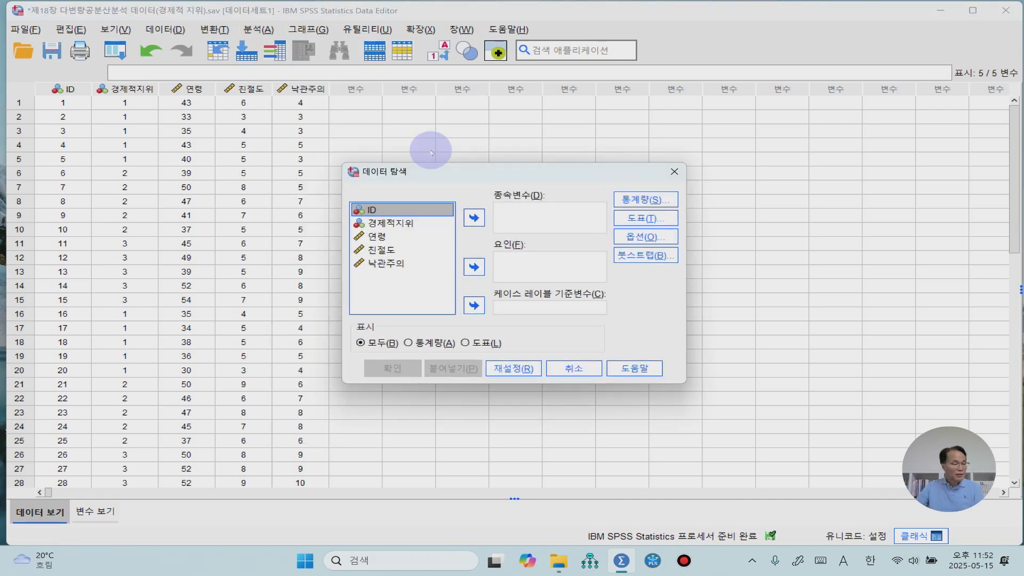
{"action": "left_click", "coordinate": [377, 238]}
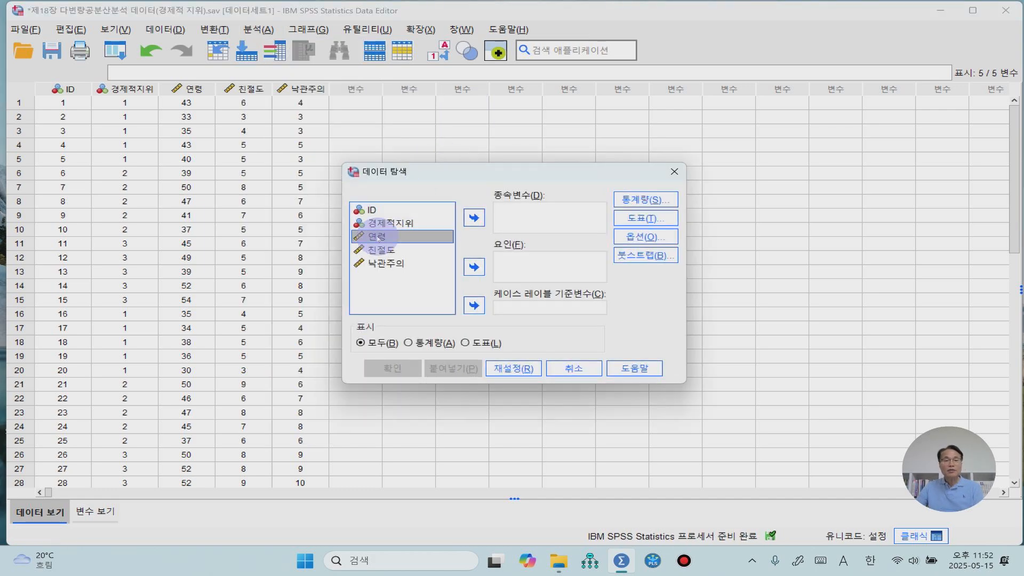
{"action": "left_click", "coordinate": [378, 265], "text": "shift"}
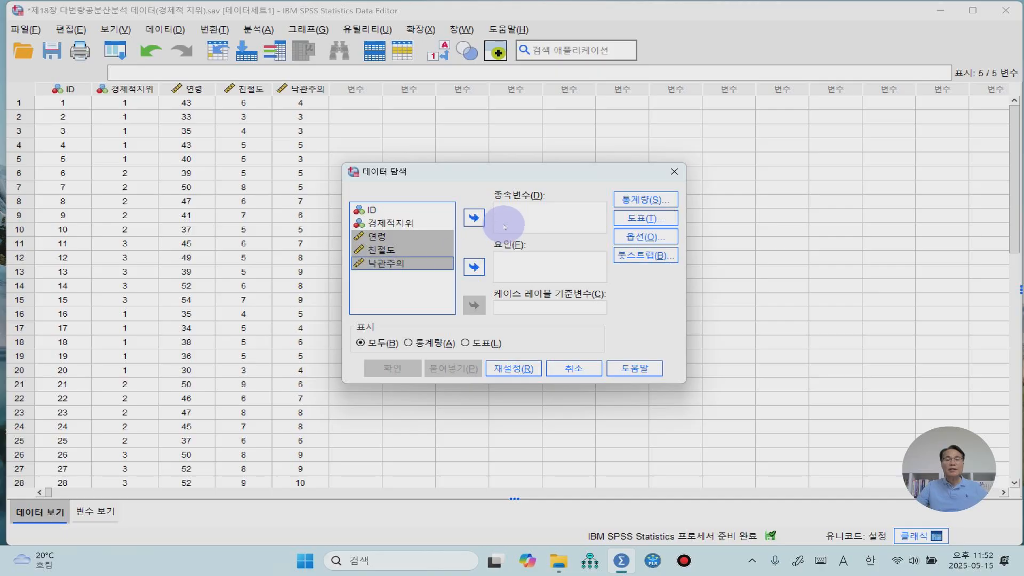
{"action": "left_click", "coordinate": [476, 217]}
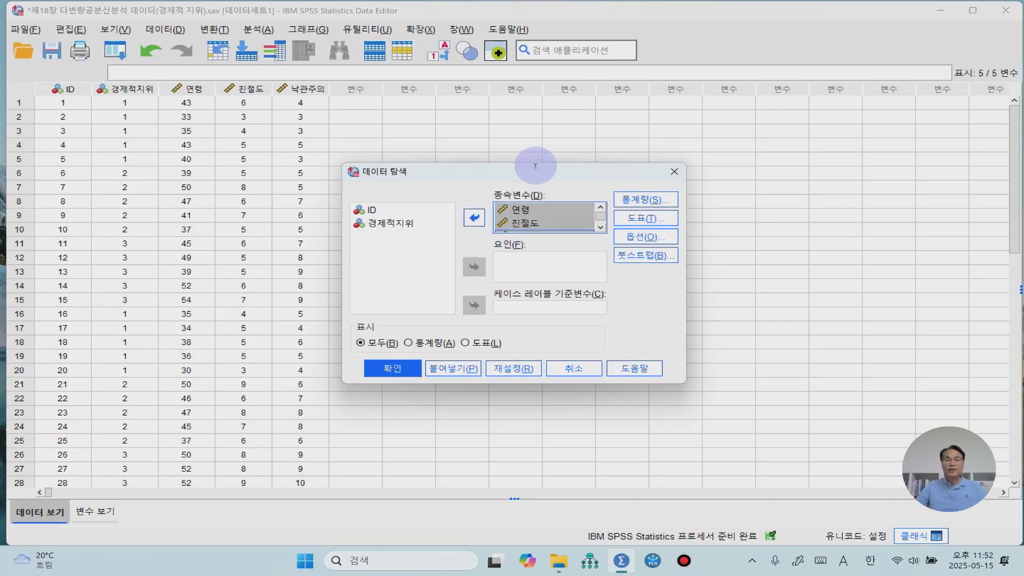
{"action": "left_click_drag", "start_coordinate": [533, 163], "coordinate": [532, 96]}
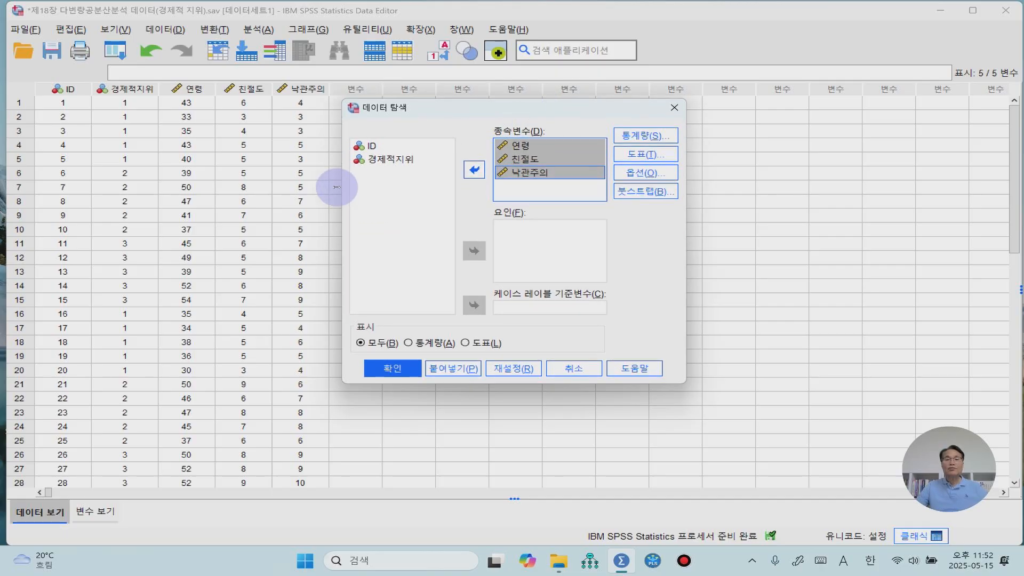
{"action": "left_click", "coordinate": [391, 159]}
{"action": "left_click", "coordinate": [474, 250]}
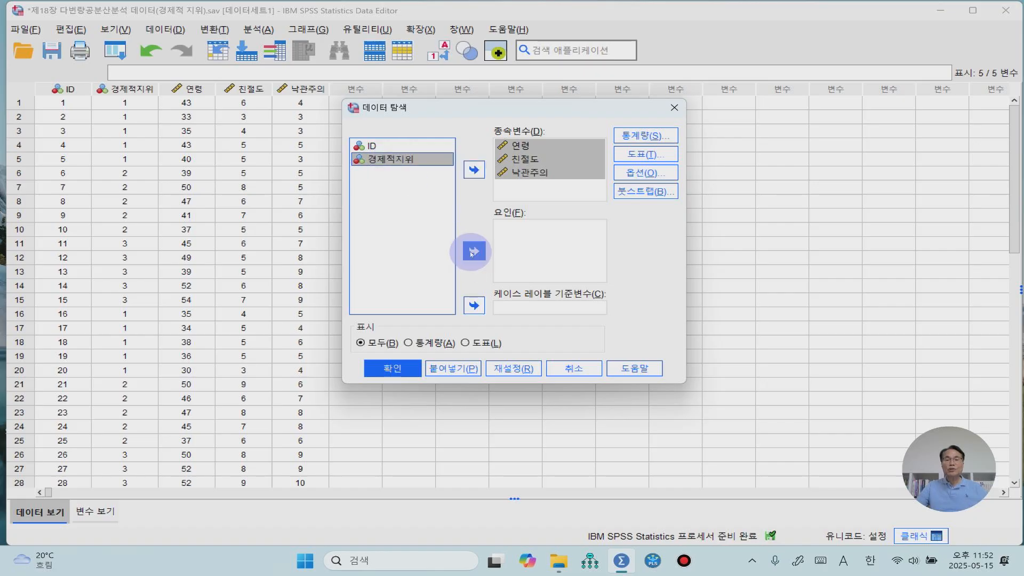
Add histograms and normality plots with tests to the 데이터 탐색 plots, and run the analysis.
{"action": "left_click", "coordinate": [631, 158]}
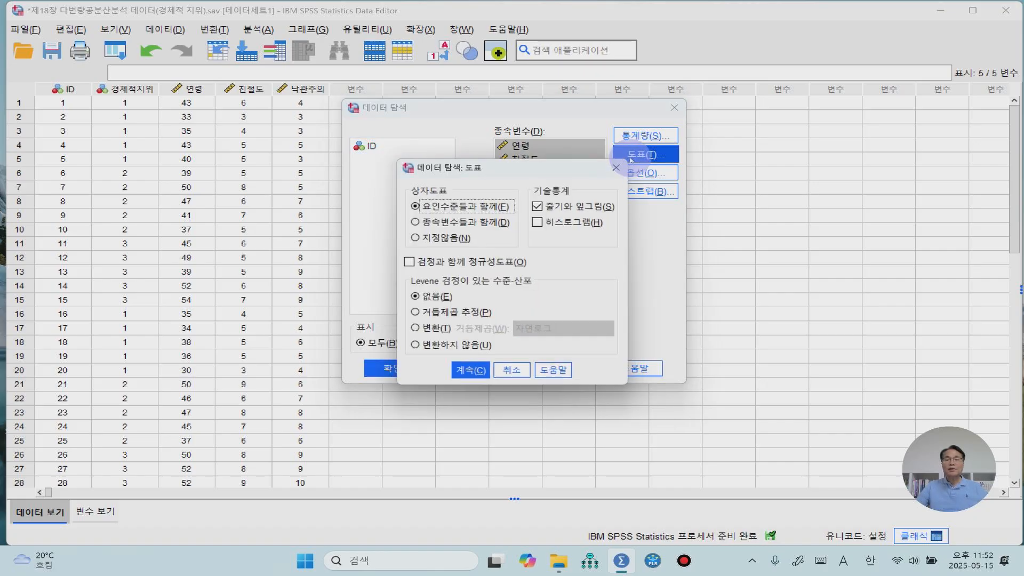
{"action": "left_click", "coordinate": [540, 223]}
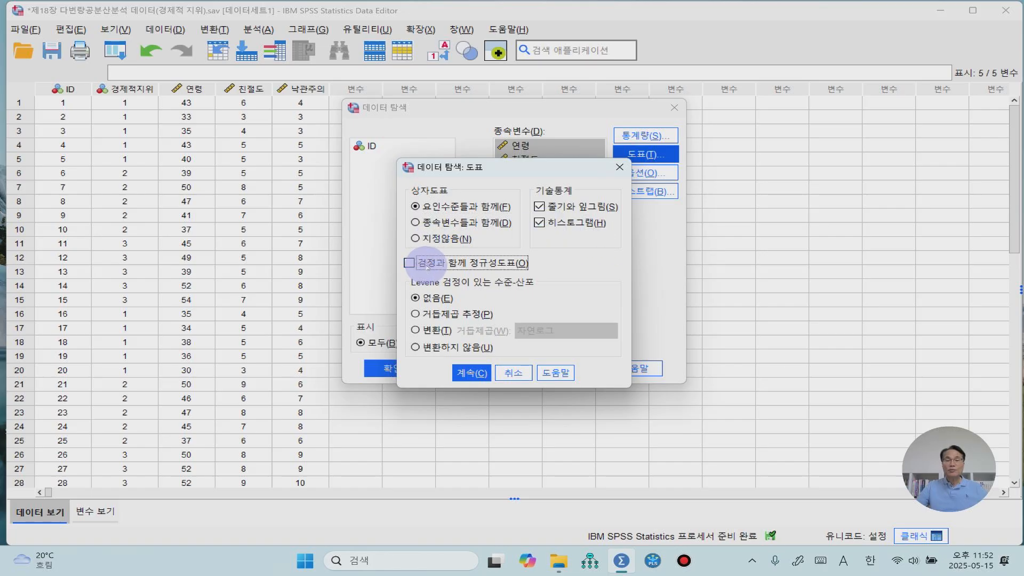
{"action": "left_click", "coordinate": [427, 264]}
{"action": "left_click", "coordinate": [465, 372]}
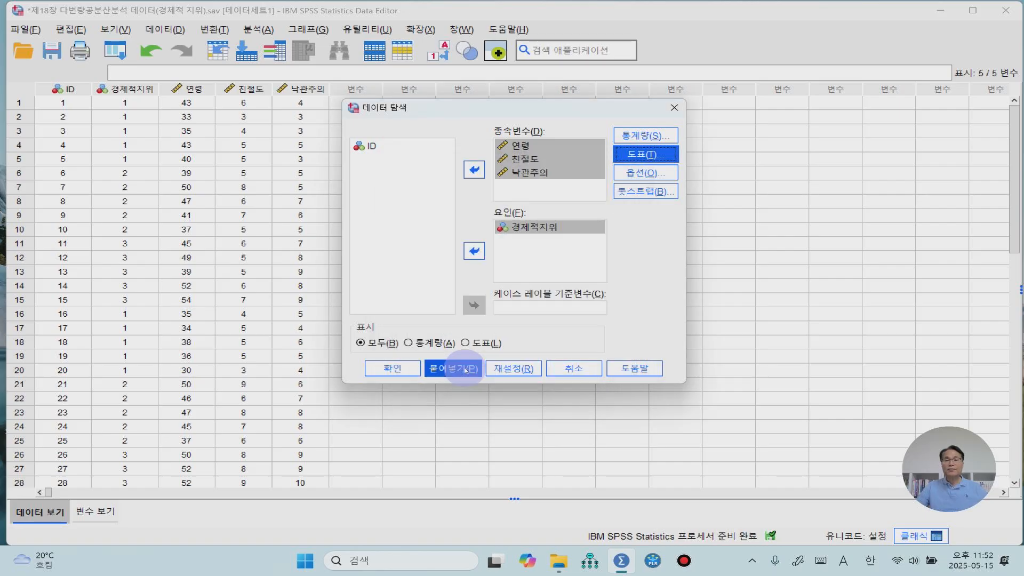
{"action": "left_click", "coordinate": [397, 374]}
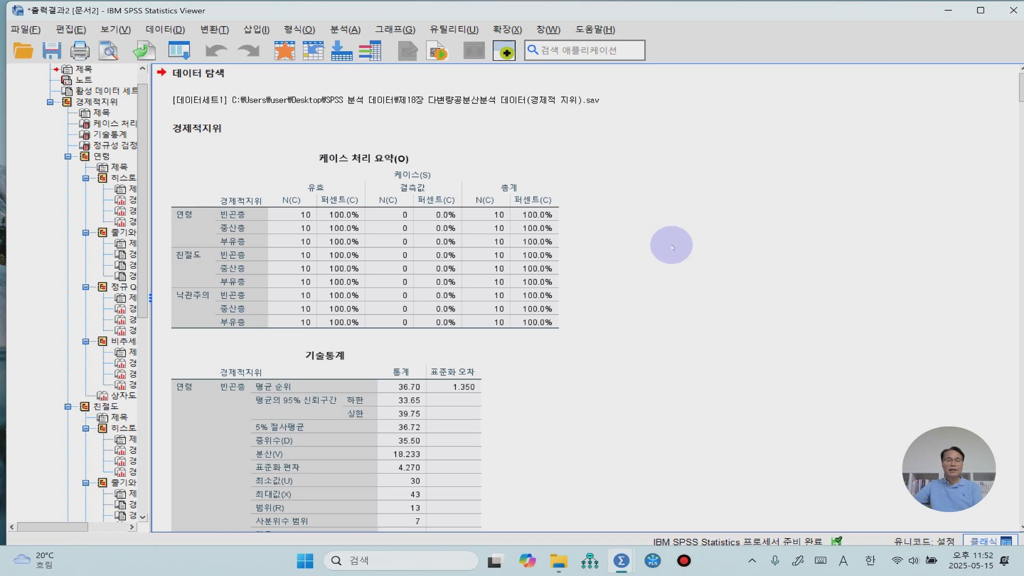
Examine the 기술통계 table for each variable and economic status group, down to the 정규성 검정 table.
{"action": "scroll", "coordinate": [672, 247], "scroll_direction": "down", "scroll_amount": 3}
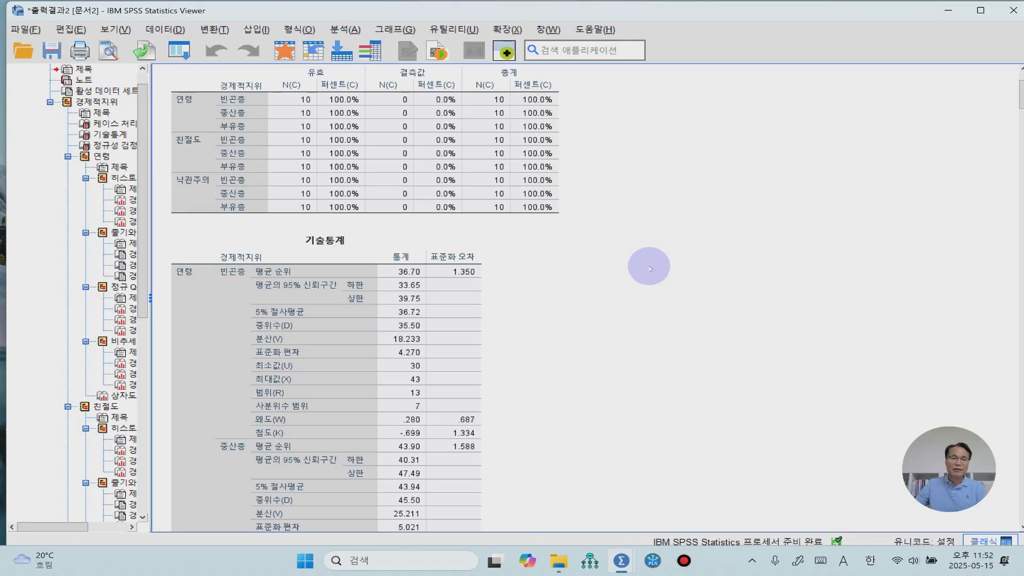
{"action": "scroll", "coordinate": [587, 351], "scroll_direction": "down", "scroll_amount": 2}
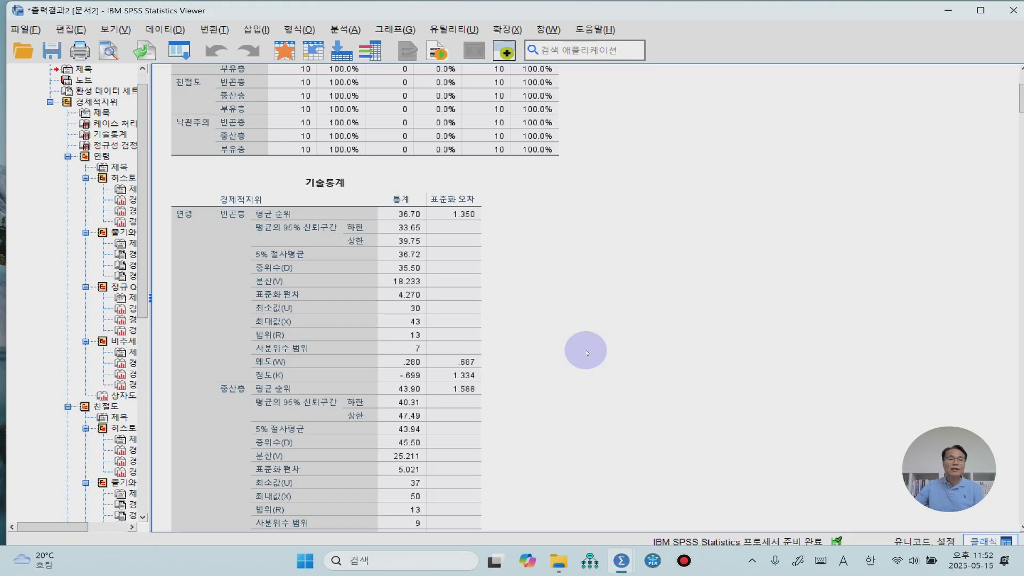
{"action": "scroll", "coordinate": [586, 353], "scroll_direction": "down", "scroll_amount": 2}
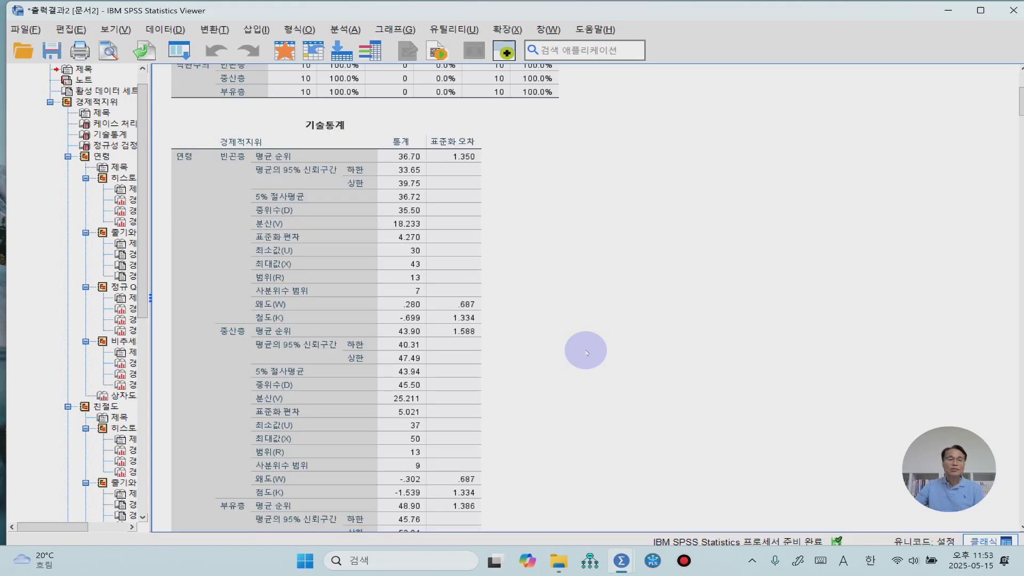
{"action": "scroll", "coordinate": [586, 353], "scroll_direction": "down", "scroll_amount": 6}
{"action": "scroll", "coordinate": [586, 353], "scroll_direction": "down", "scroll_amount": 16}
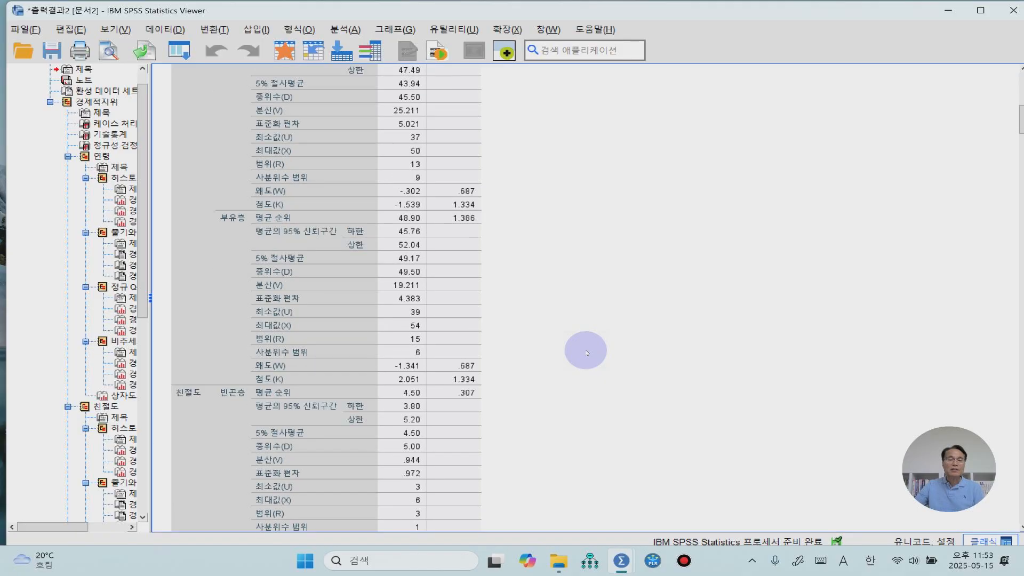
{"action": "scroll", "coordinate": [587, 353], "scroll_direction": "down", "scroll_amount": 6}
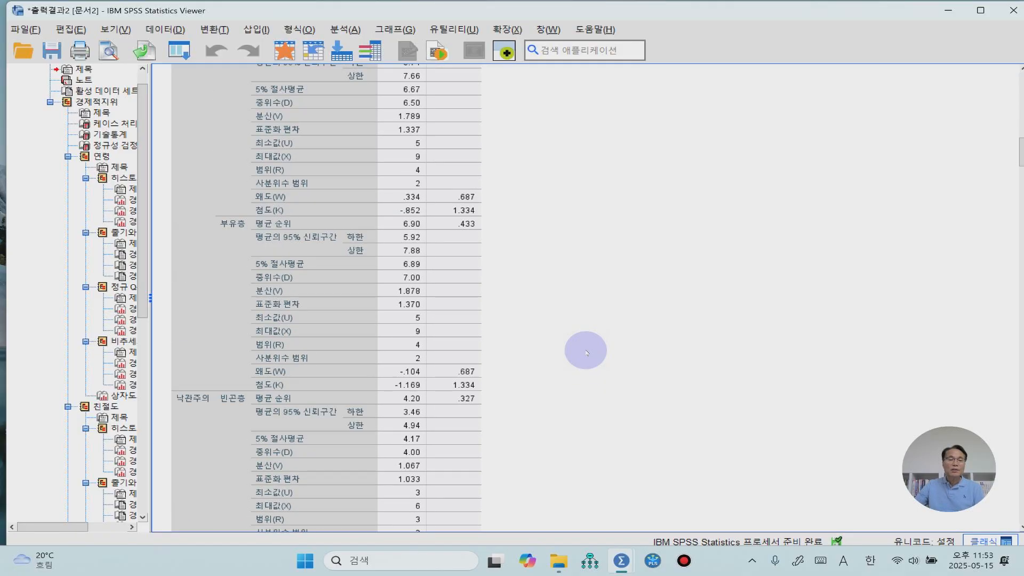
{"action": "scroll", "coordinate": [586, 353], "scroll_direction": "down", "scroll_amount": 4}
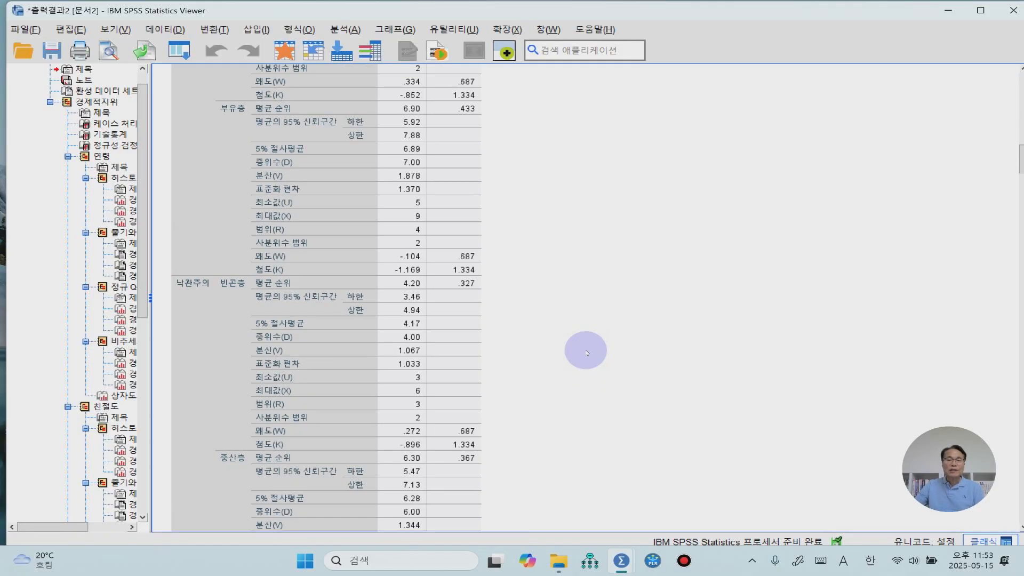
{"action": "scroll", "coordinate": [587, 352], "scroll_direction": "down", "scroll_amount": 8}
{"action": "scroll", "coordinate": [587, 352], "scroll_direction": "down", "scroll_amount": 7}
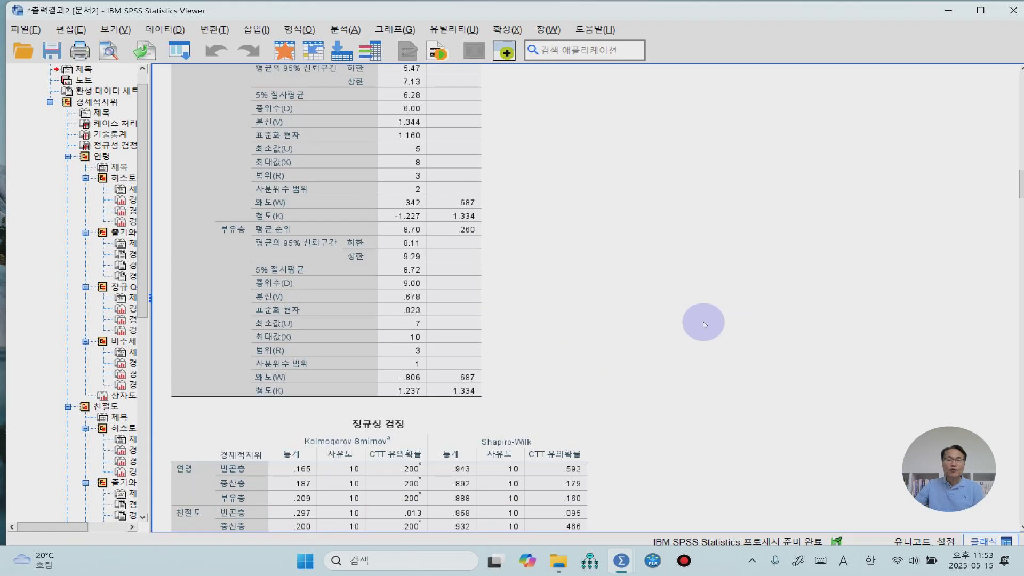
Examine the skewness (왜도) and kurtosis (첨도) of 연령 for the 빈곤층 group in the 기술통계 table.
{"action": "scroll", "coordinate": [605, 308], "scroll_direction": "up", "scroll_amount": 9}
{"action": "scroll", "coordinate": [604, 308], "scroll_direction": "up", "scroll_amount": 20}
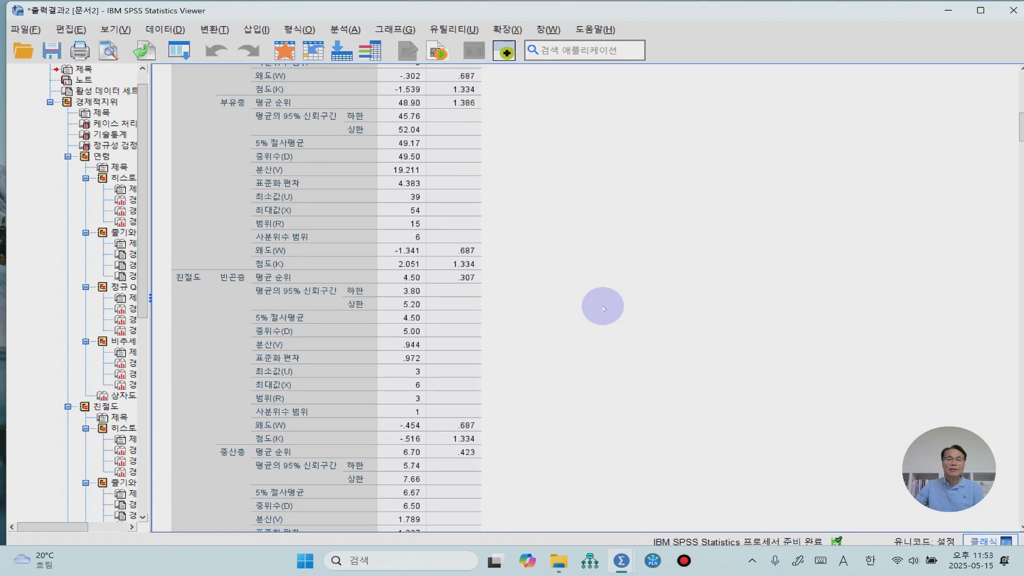
{"action": "scroll", "coordinate": [605, 308], "scroll_direction": "up", "scroll_amount": 4}
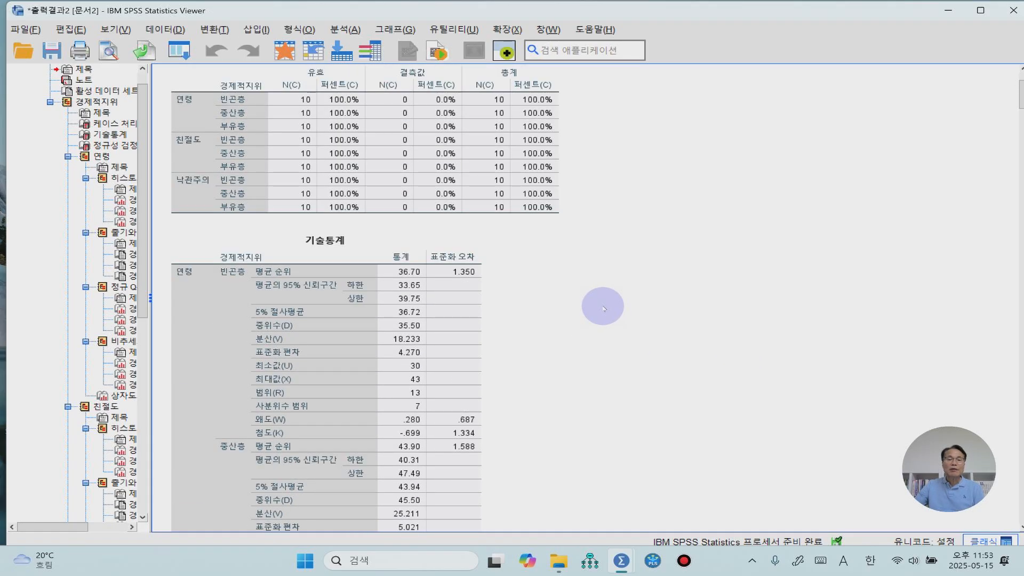
{"action": "left_click", "coordinate": [413, 377]}
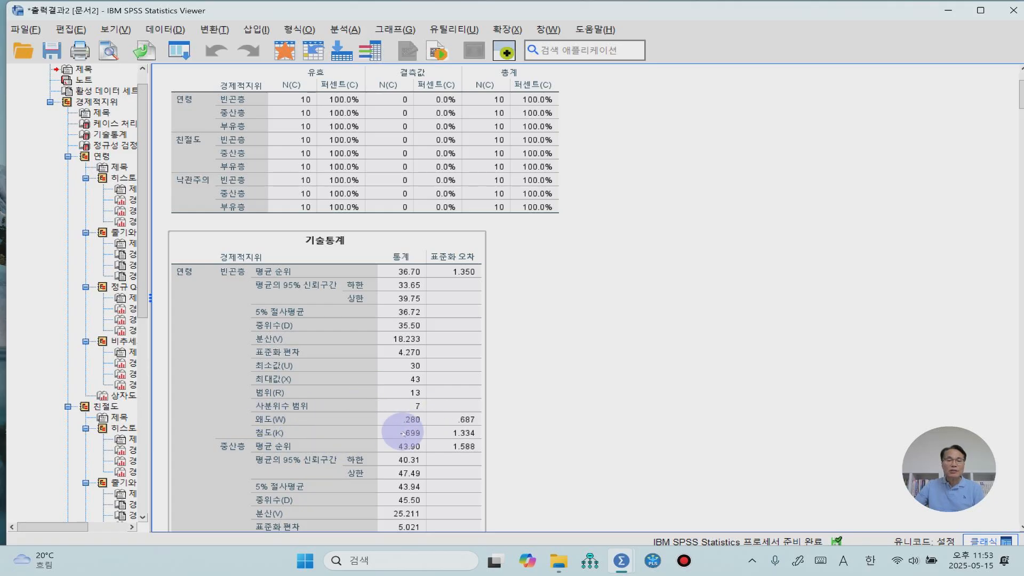
{"action": "left_click", "coordinate": [589, 415]}
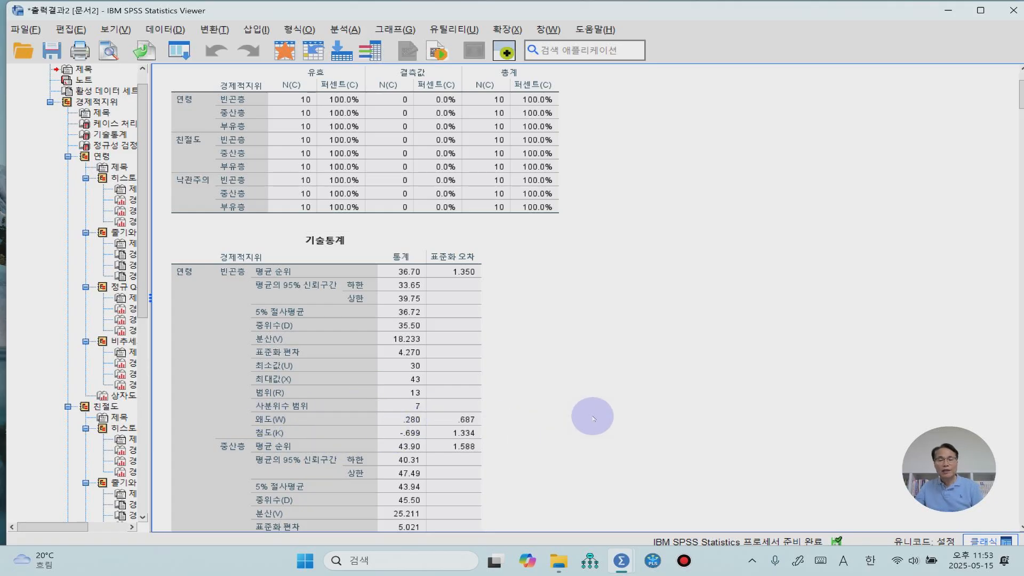
{"action": "left_click", "coordinate": [390, 438]}
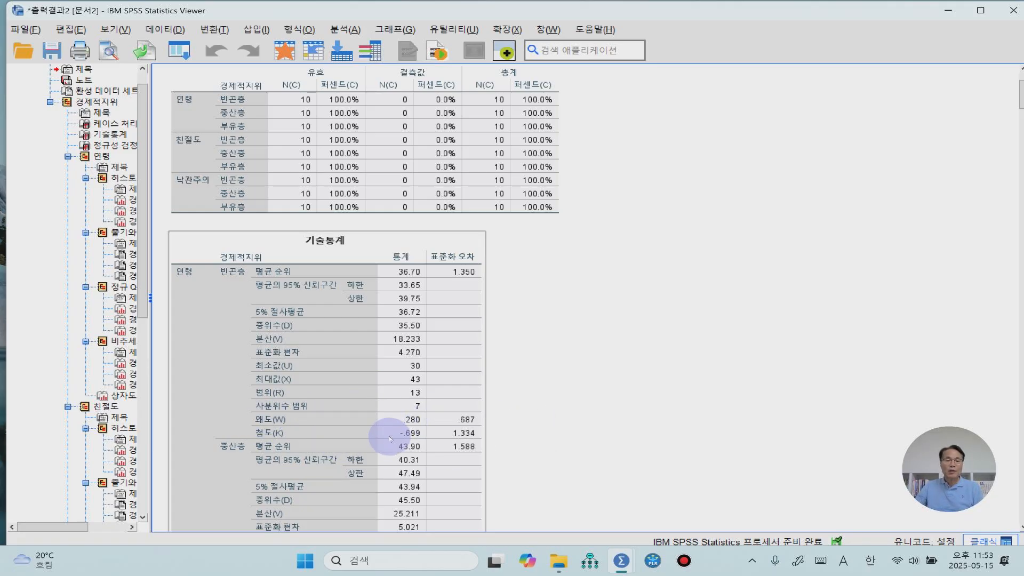
{"action": "left_click", "coordinate": [596, 451]}
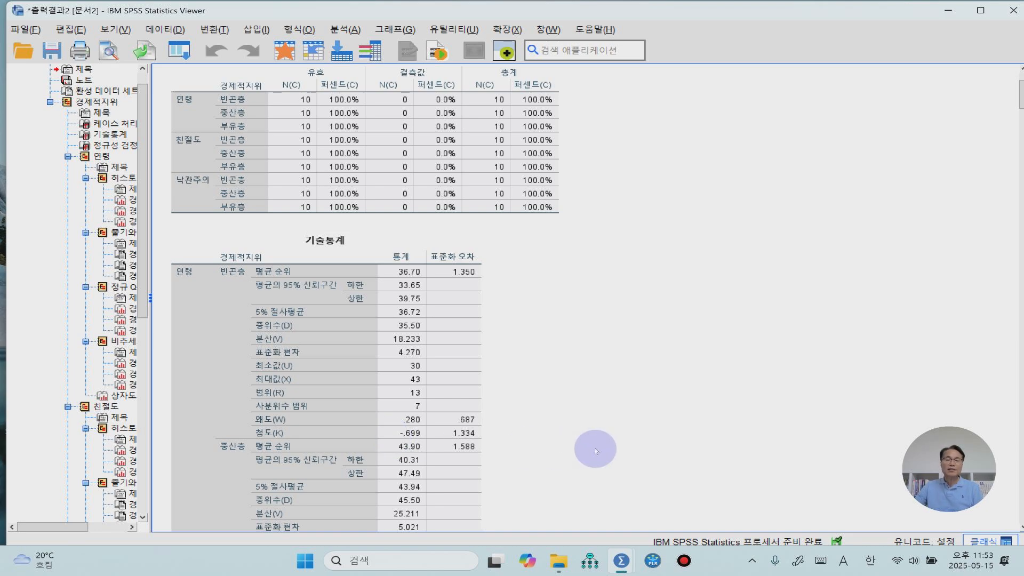
Examine the remaining skewness and kurtosis values by economic status group, then the Kolmogorov-Smirnov and Shapiro-Wilk results in the 정규성 검정 table.
{"action": "scroll", "coordinate": [596, 451], "scroll_direction": "down", "scroll_amount": 5}
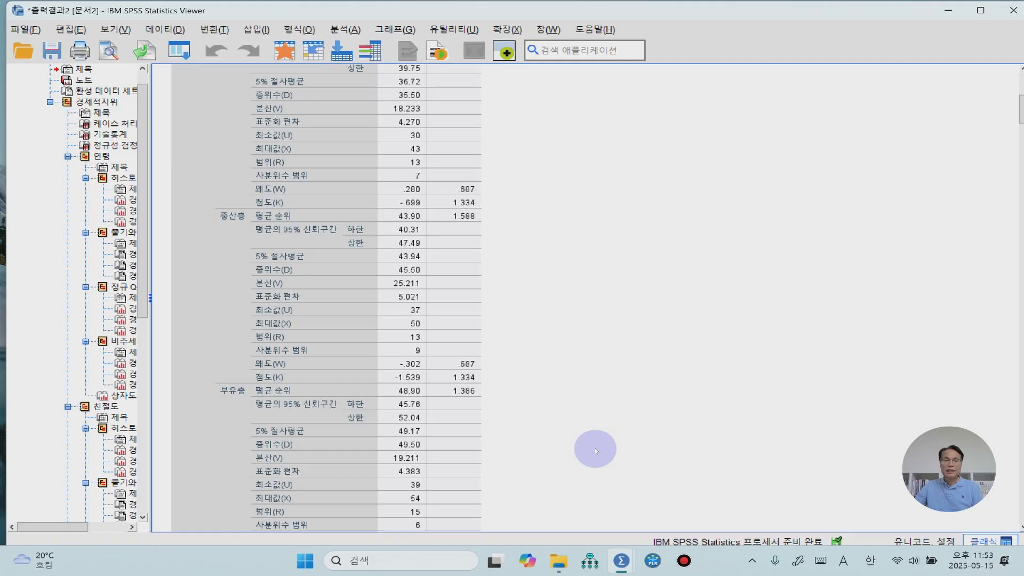
{"action": "scroll", "coordinate": [596, 451], "scroll_direction": "down", "scroll_amount": 20}
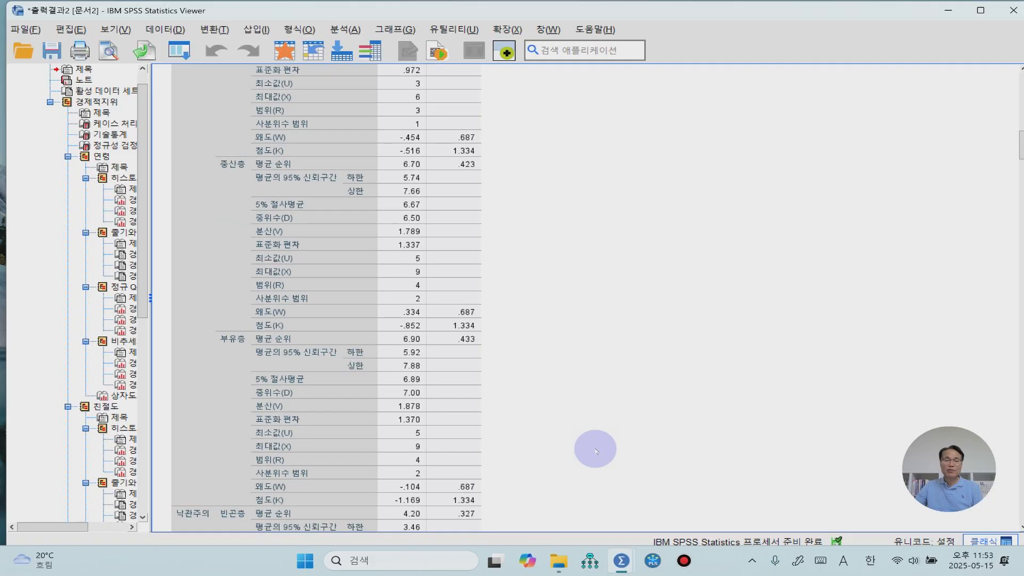
{"action": "scroll", "coordinate": [592, 450], "scroll_direction": "down", "scroll_amount": 14}
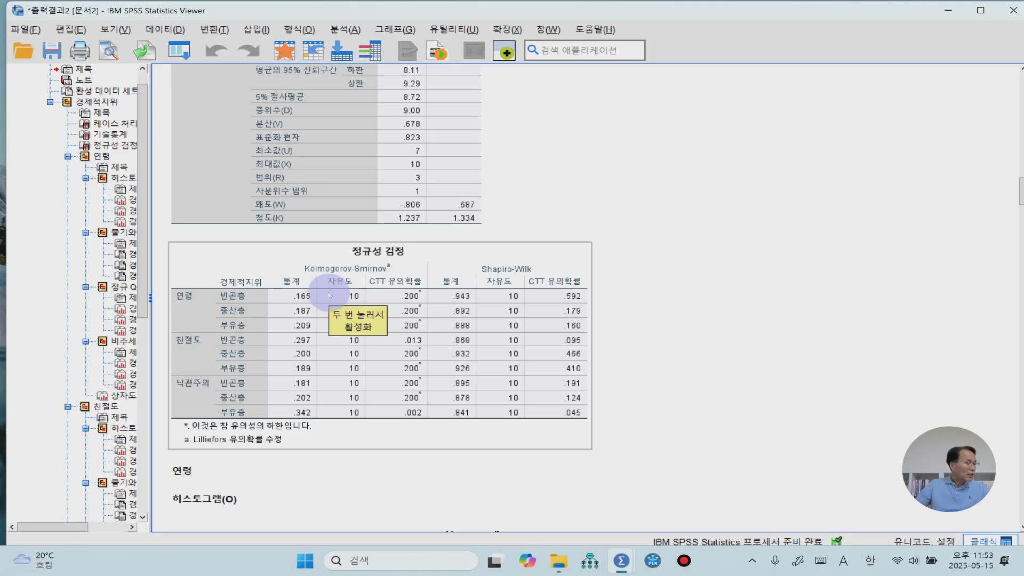
Set up a 일원배치 분산분석 (one-way ANOVA) with 연령 as the dependent variable and 경제적지위 as the factor.
{"action": "left_click", "coordinate": [346, 29]}
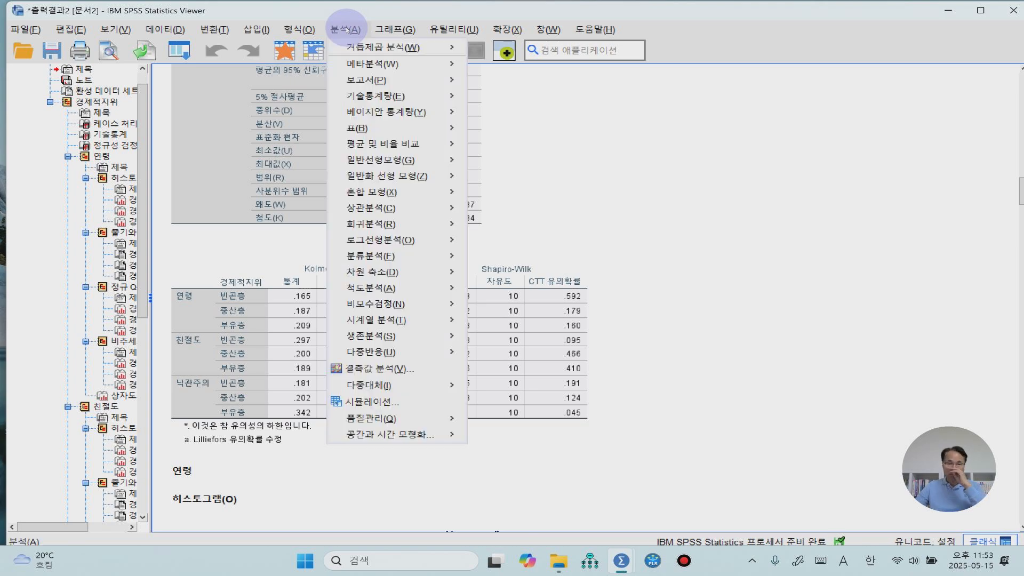
{"action": "mouse_move", "coordinate": [377, 159]}
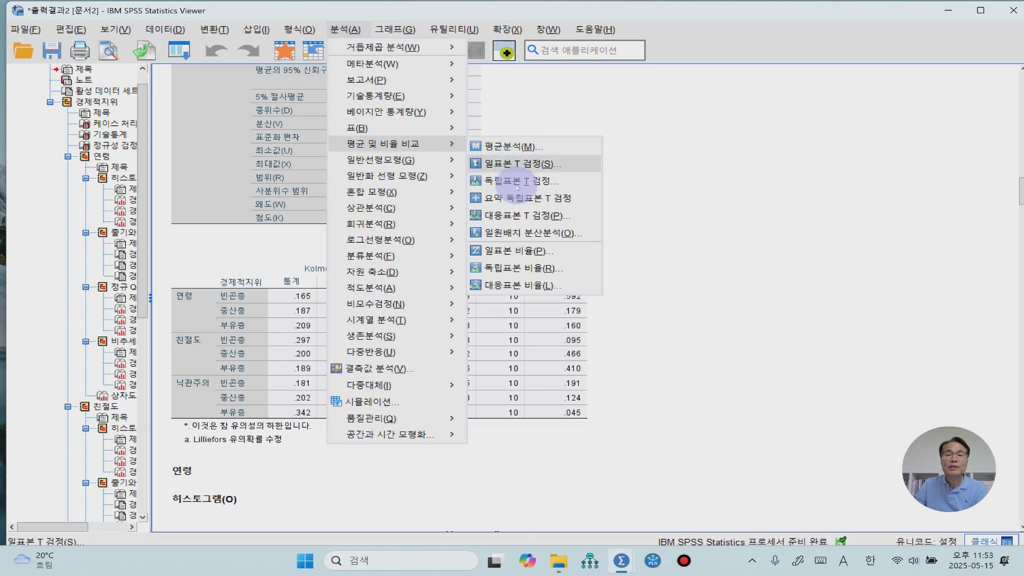
{"action": "left_click", "coordinate": [530, 233]}
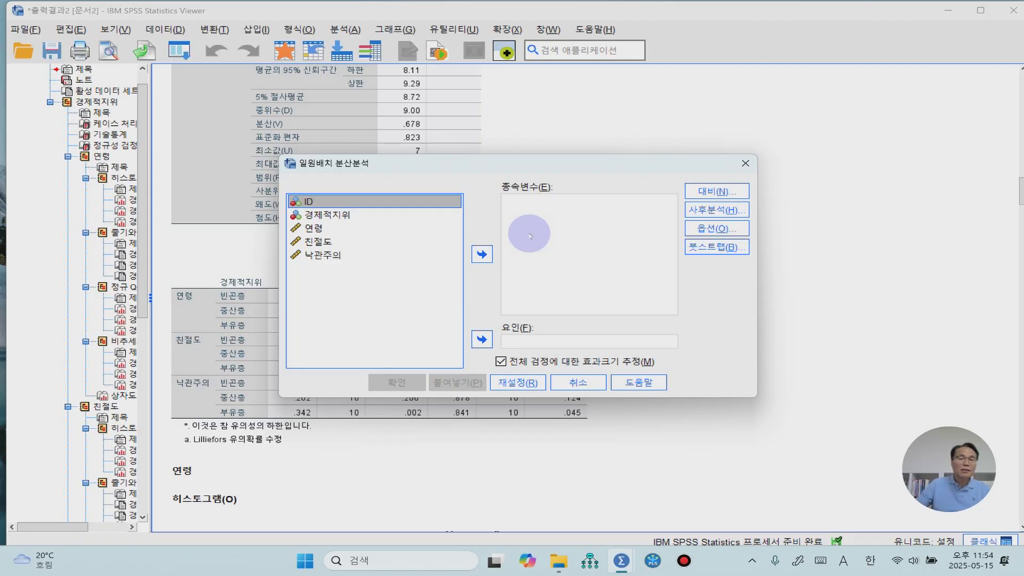
{"action": "left_click", "coordinate": [309, 228]}
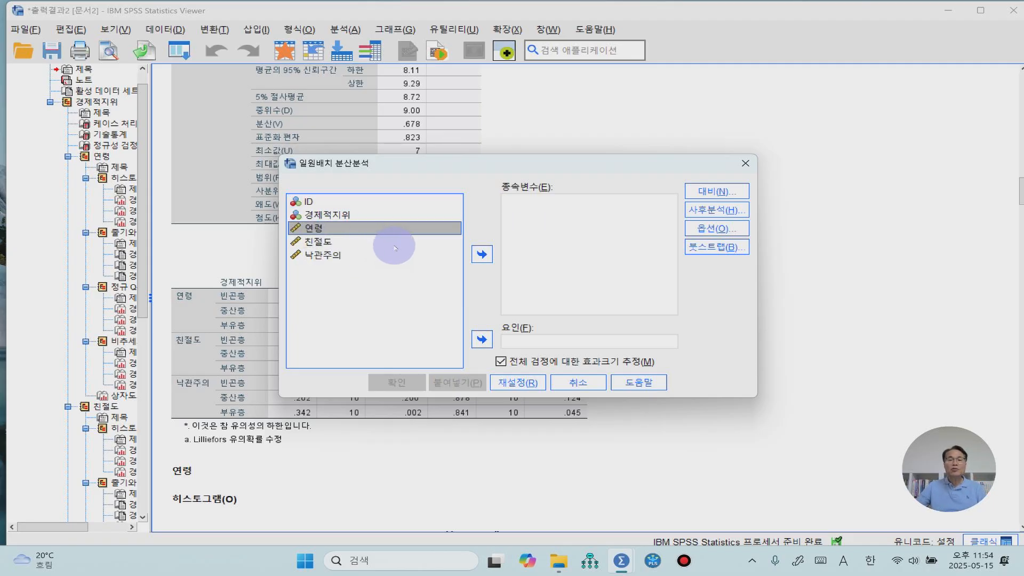
{"action": "left_click", "coordinate": [481, 254]}
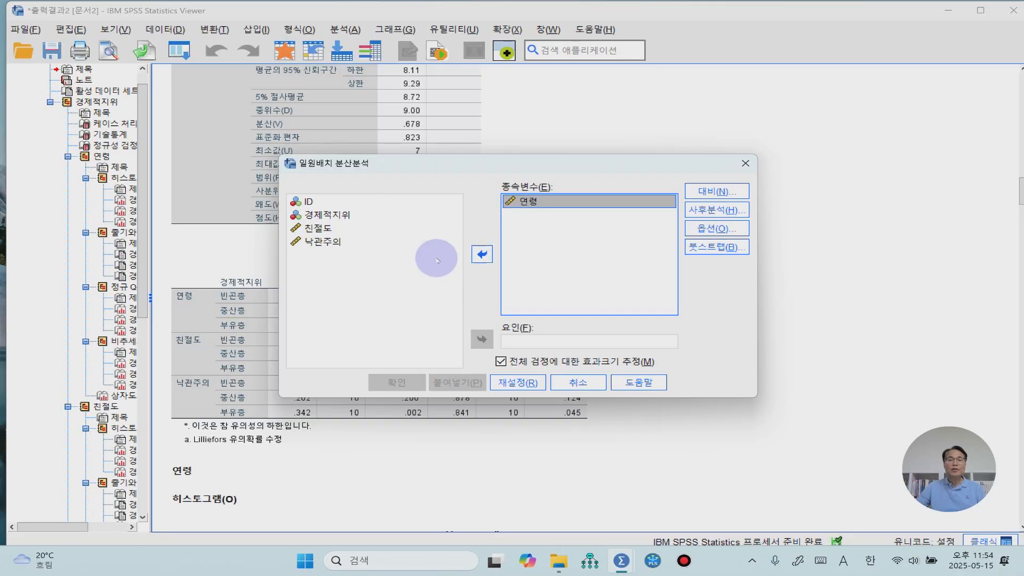
{"action": "left_click", "coordinate": [326, 214]}
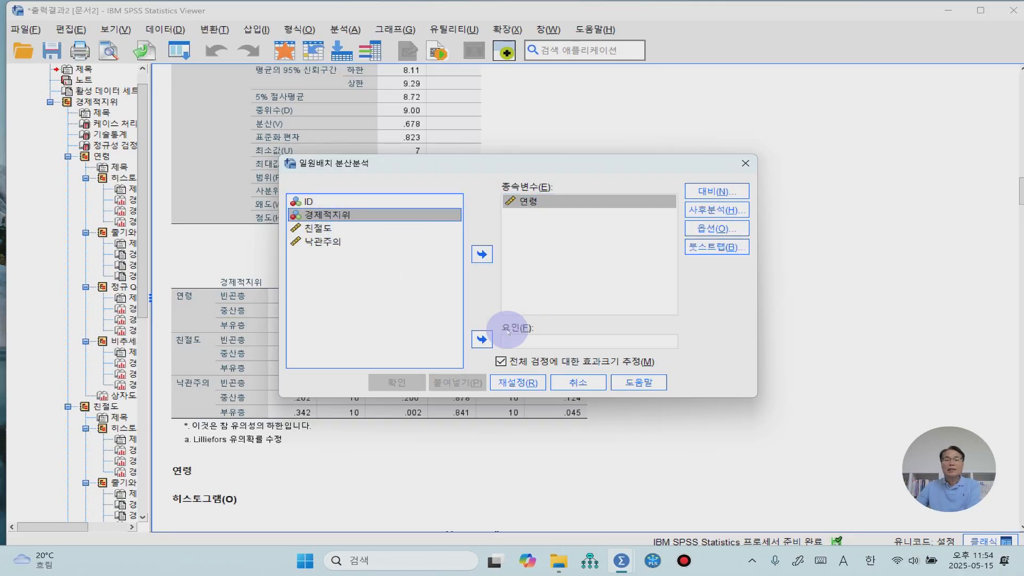
{"action": "left_click", "coordinate": [482, 339]}
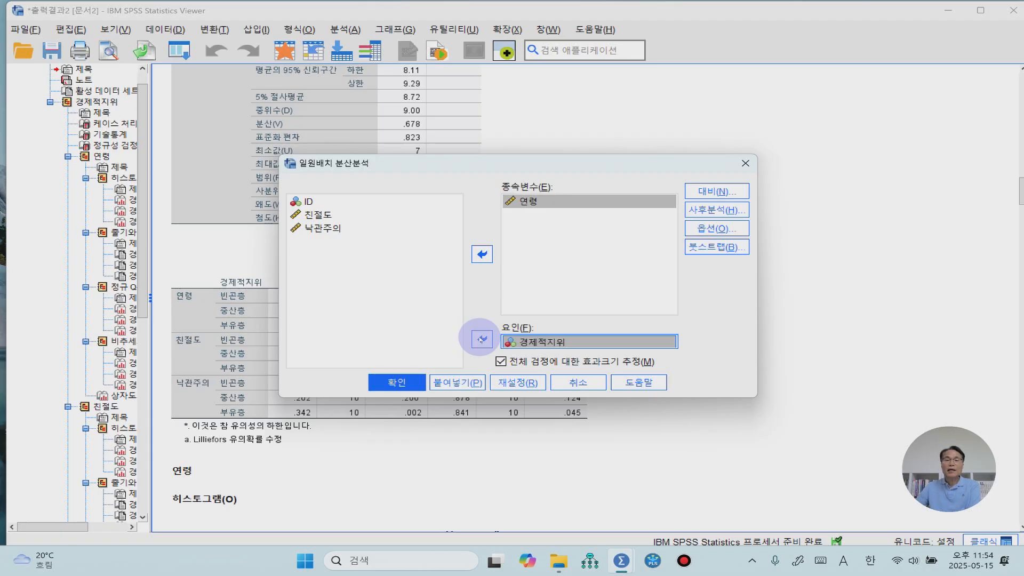
Run the one-way ANOVA and examine the ANOVA table for 연령.
{"action": "left_click", "coordinate": [407, 387]}
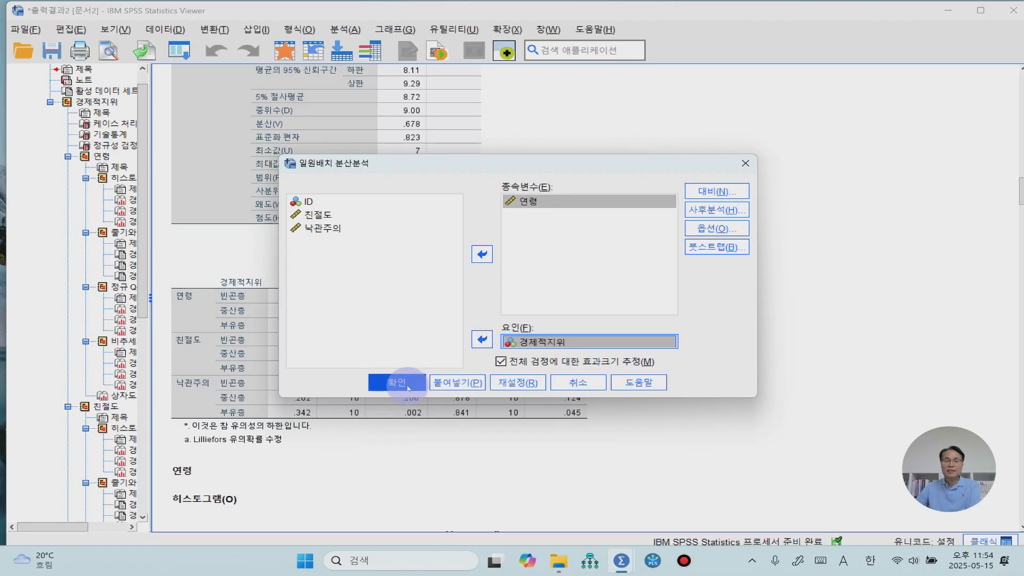
{"action": "left_click", "coordinate": [408, 386]}
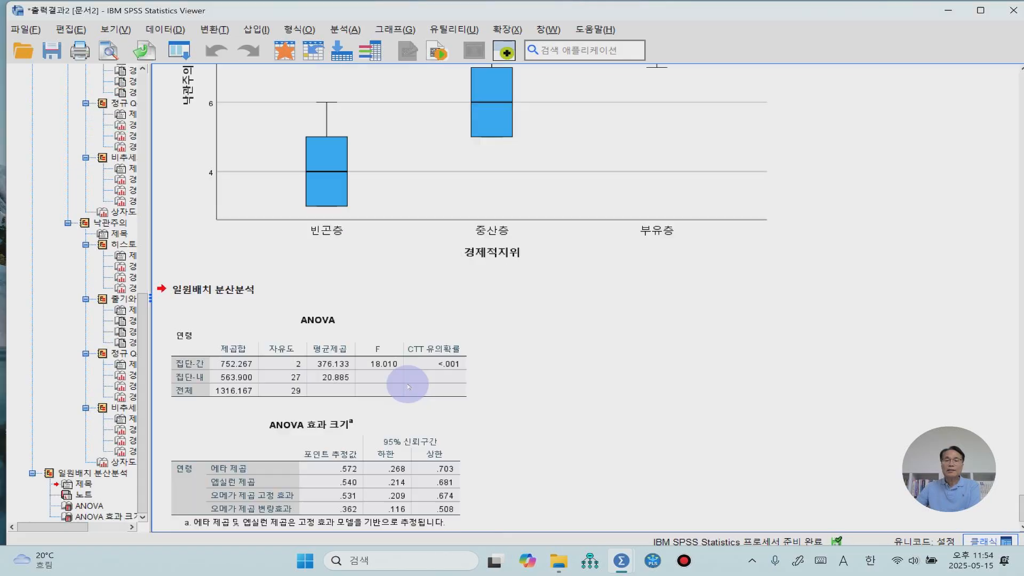
{"action": "scroll", "coordinate": [508, 382], "scroll_direction": "down", "scroll_amount": 1}
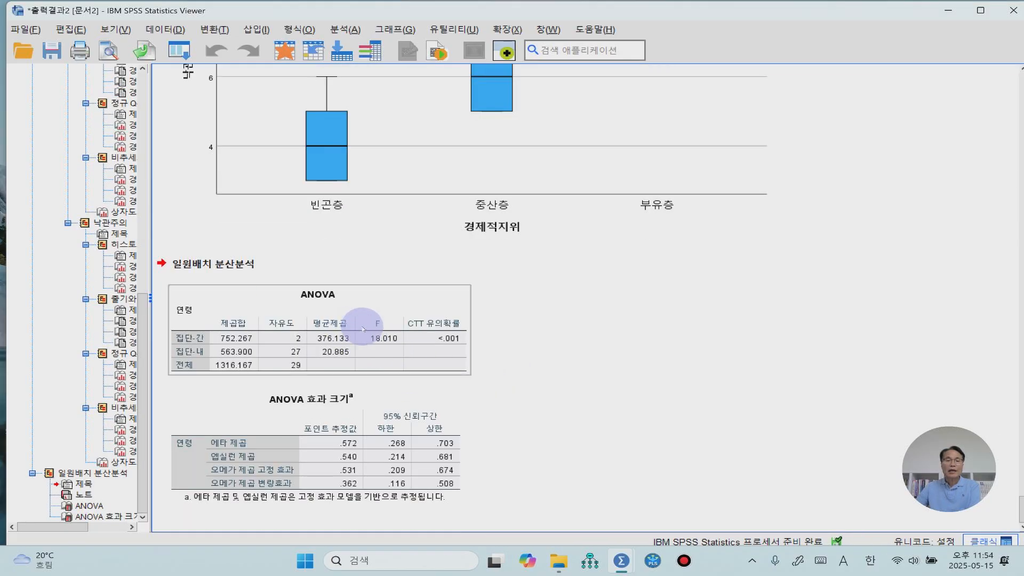
{"action": "left_click", "coordinate": [462, 347]}
{"action": "left_click", "coordinate": [517, 345]}
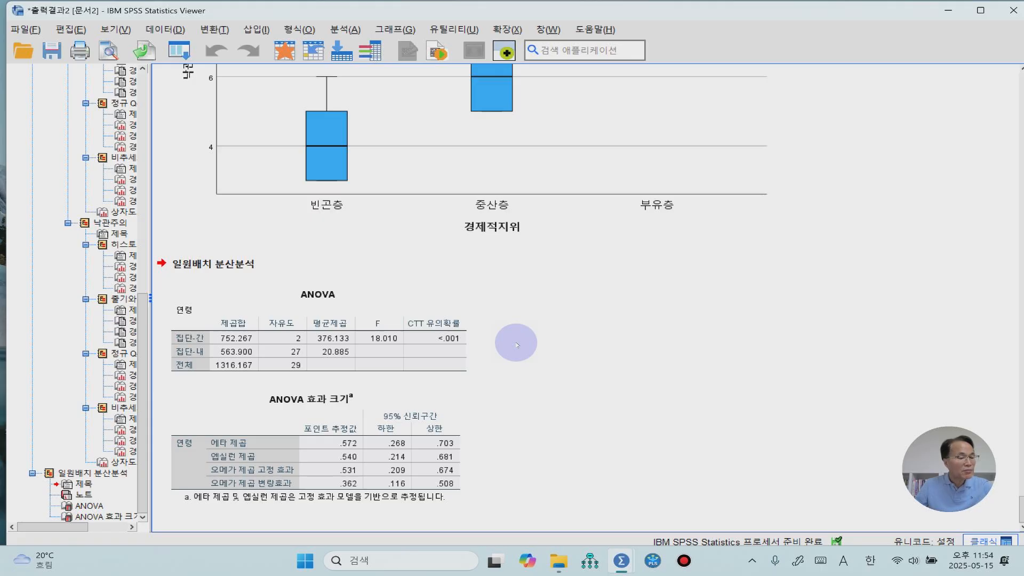
Set up a 이변량 상관계수 (bivariate correlation) analysis with 연령, 친절도 and 낙관주의 as the variables.
{"action": "left_click", "coordinate": [350, 33]}
{"action": "mouse_move", "coordinate": [375, 198]}
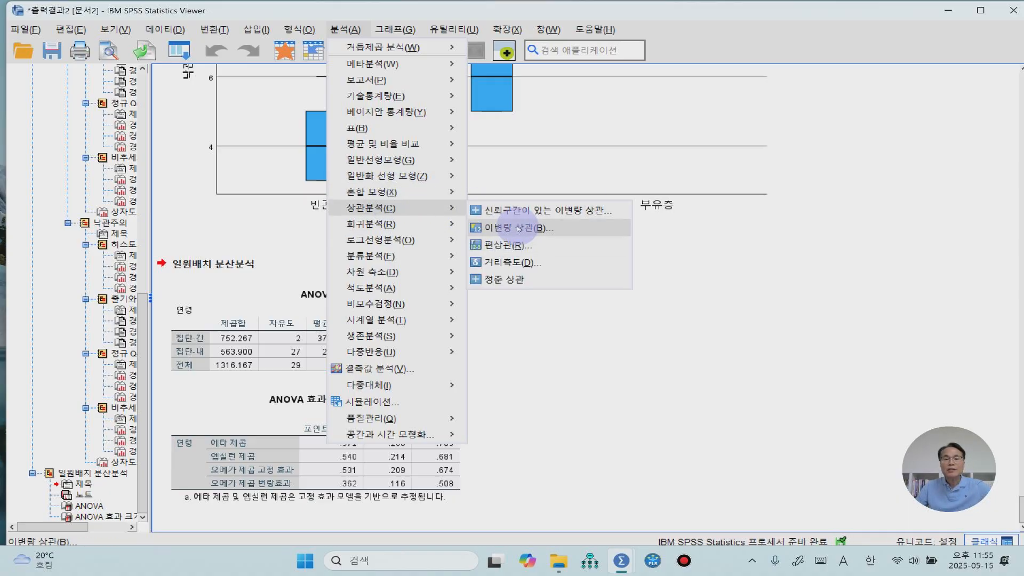
{"action": "left_click", "coordinate": [519, 229]}
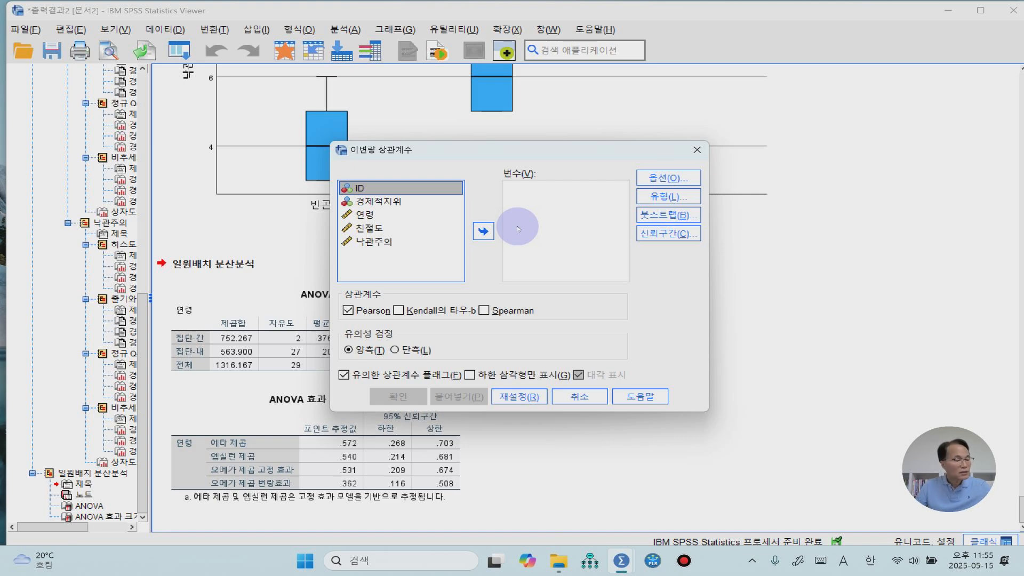
{"action": "left_click", "coordinate": [371, 215]}
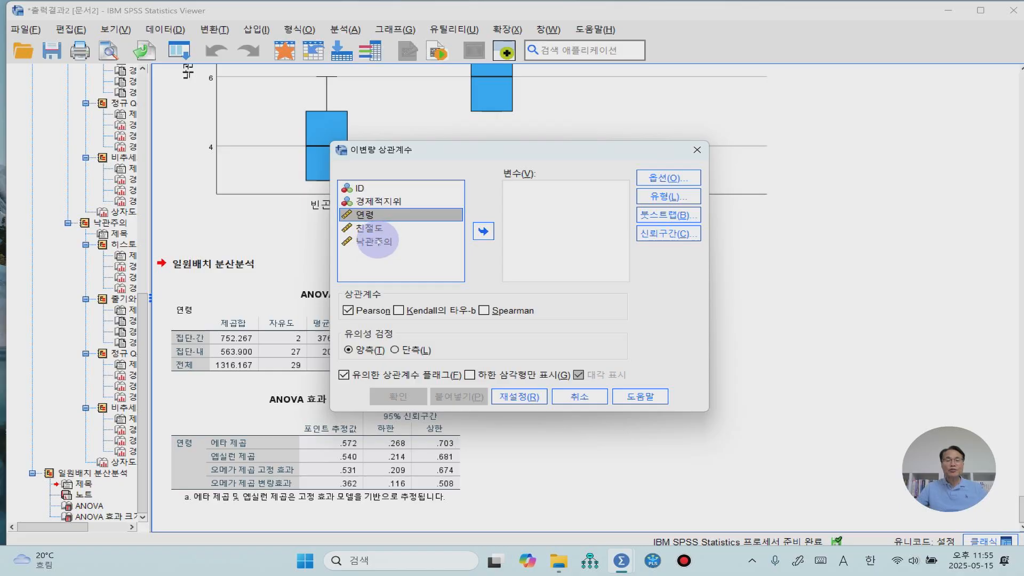
{"action": "left_click", "coordinate": [378, 242], "text": "shift"}
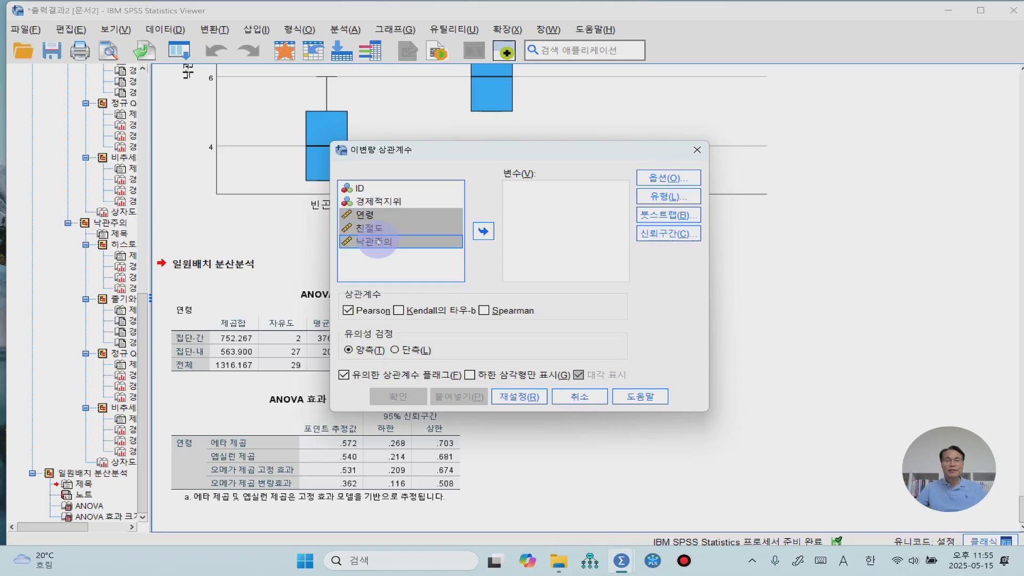
{"action": "left_click", "coordinate": [483, 230]}
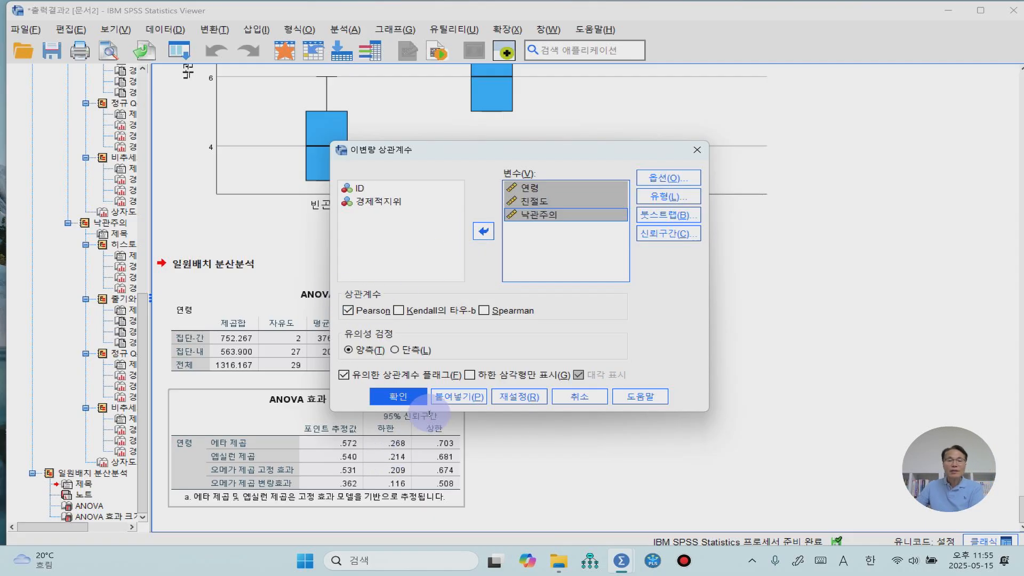
Run the correlation analysis with only the lower triangle displayed (하한 삼각형만 표시), and examine the 상관관계 table.
{"action": "left_click", "coordinate": [469, 375]}
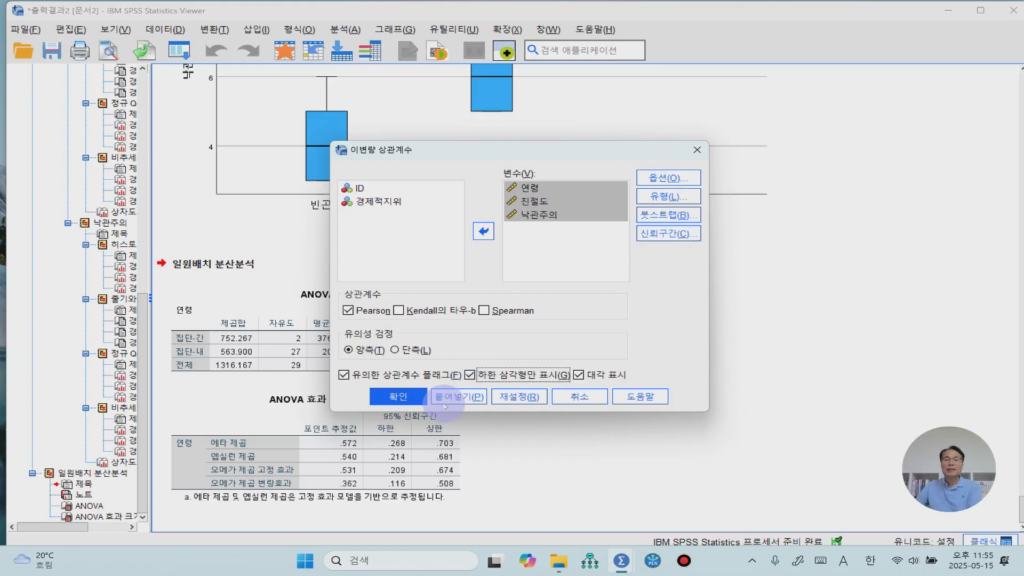
{"action": "left_click", "coordinate": [405, 397]}
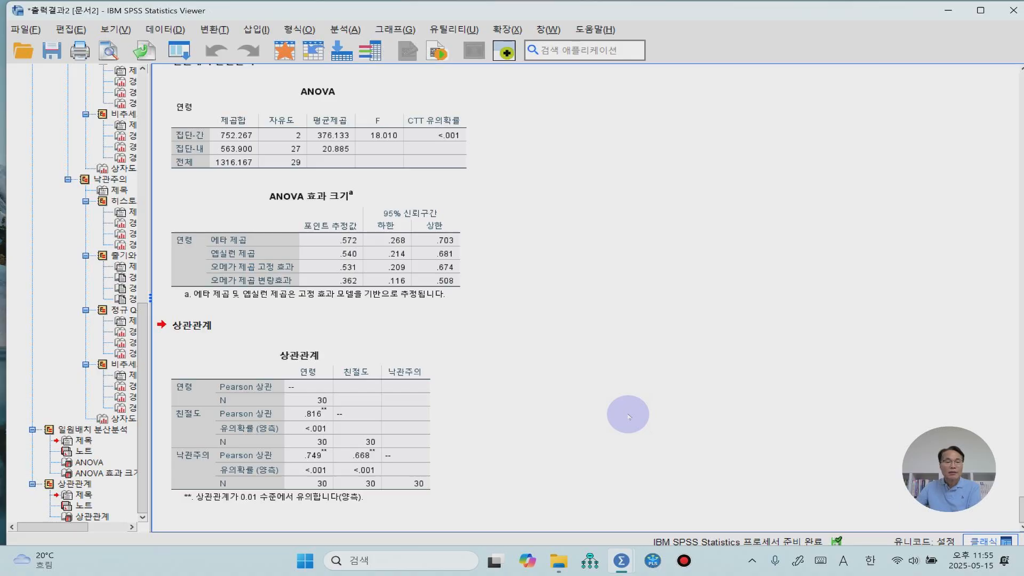
{"action": "left_click", "coordinate": [316, 456]}
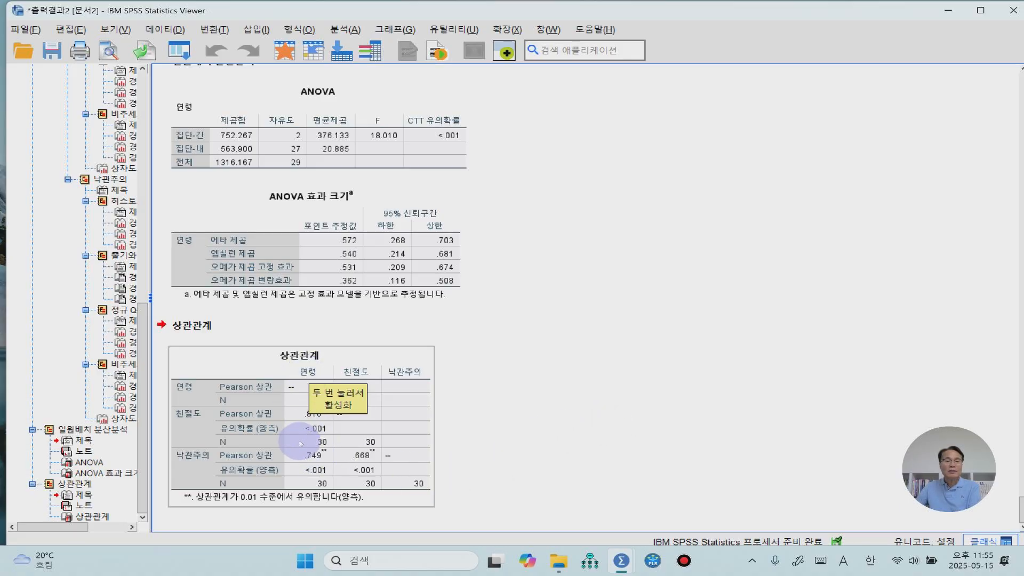
{"action": "left_click", "coordinate": [642, 319]}
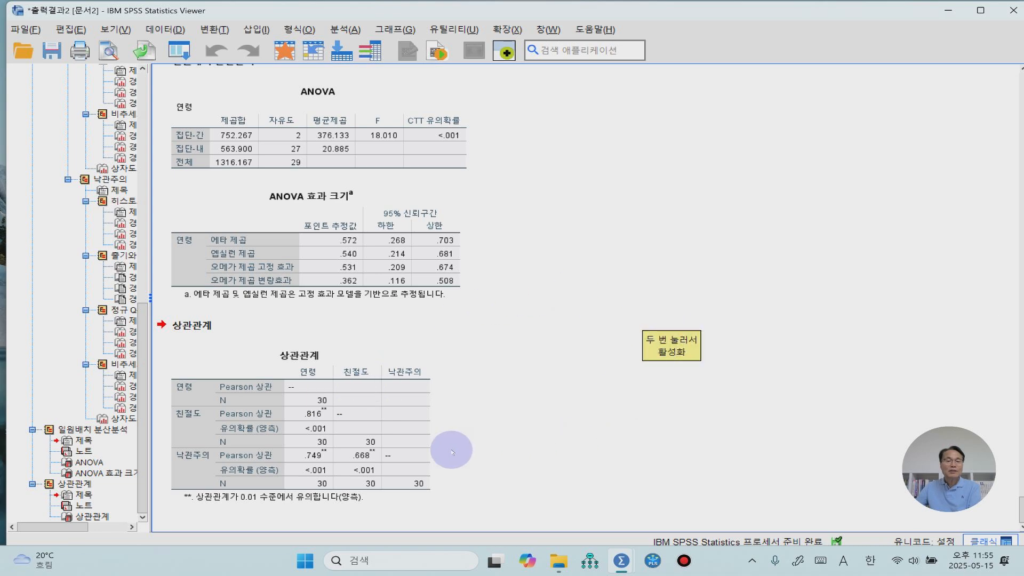
{"action": "left_click", "coordinate": [346, 432]}
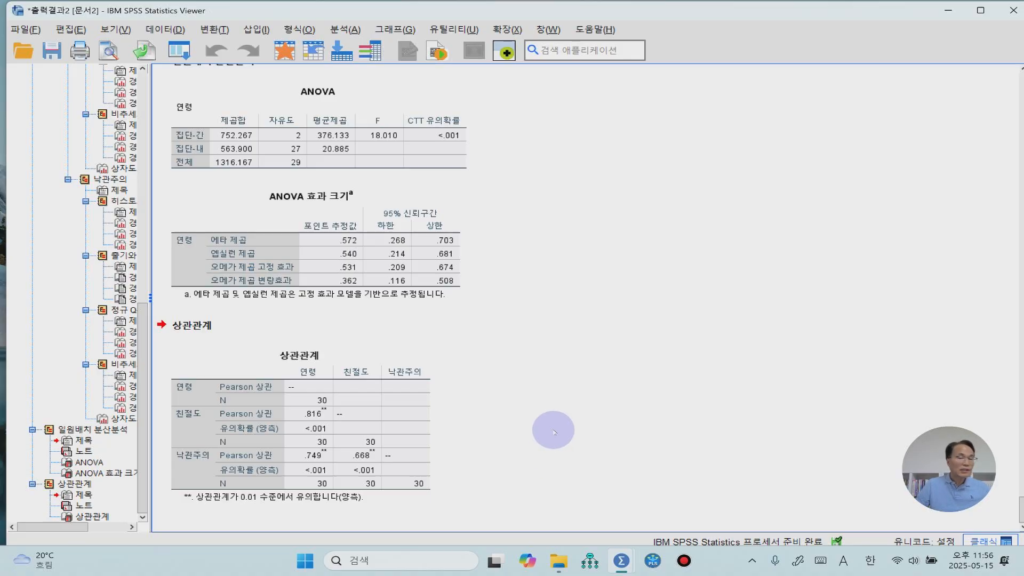
{"action": "left_click", "coordinate": [414, 230]}
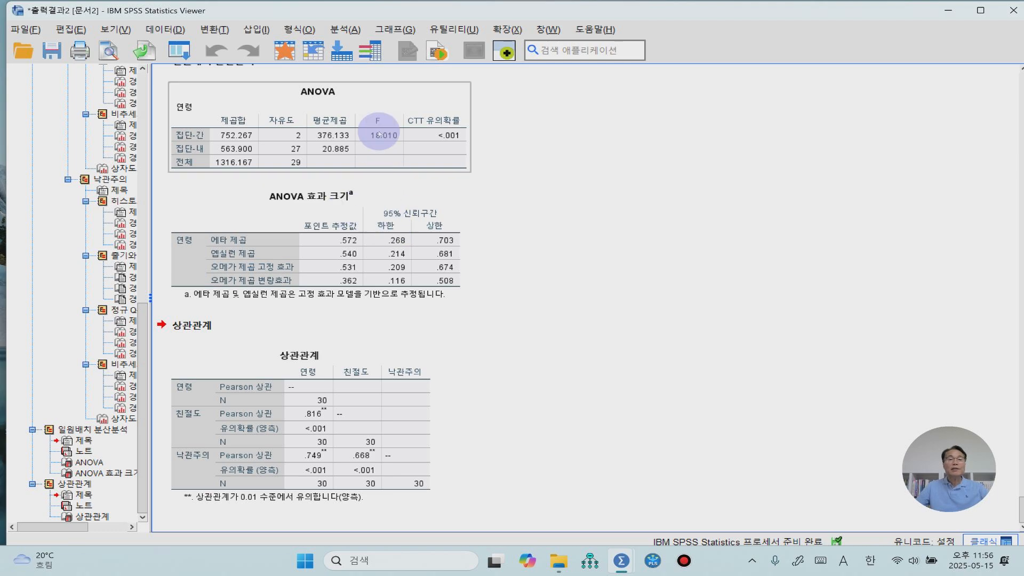
Create a matrix scatterplot (행렬 산점도) with 연령, 친절도 and 낙관주의 as the matrix variables, and bring the chart into view.
{"action": "left_click", "coordinate": [400, 30]}
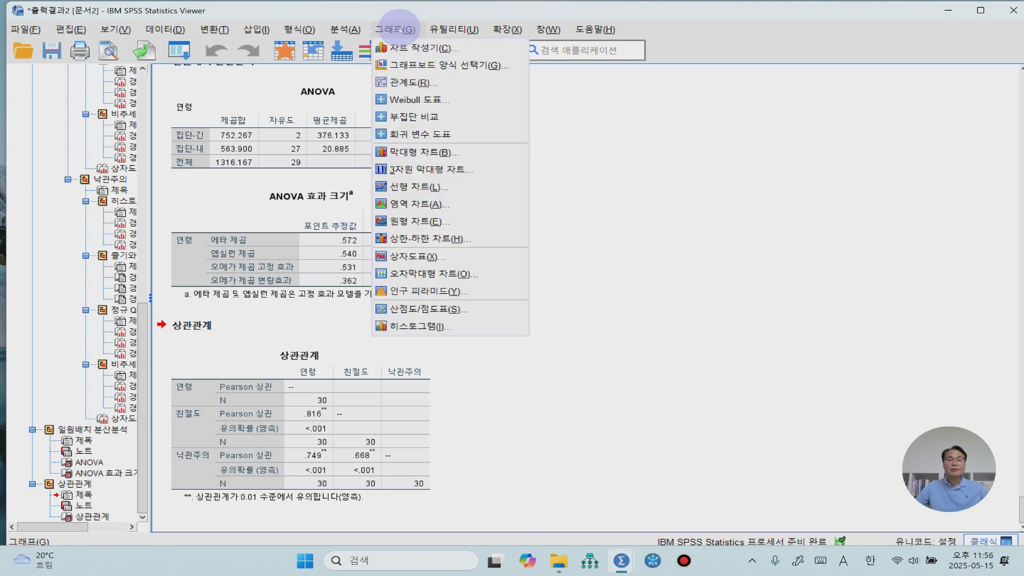
{"action": "left_click", "coordinate": [427, 311]}
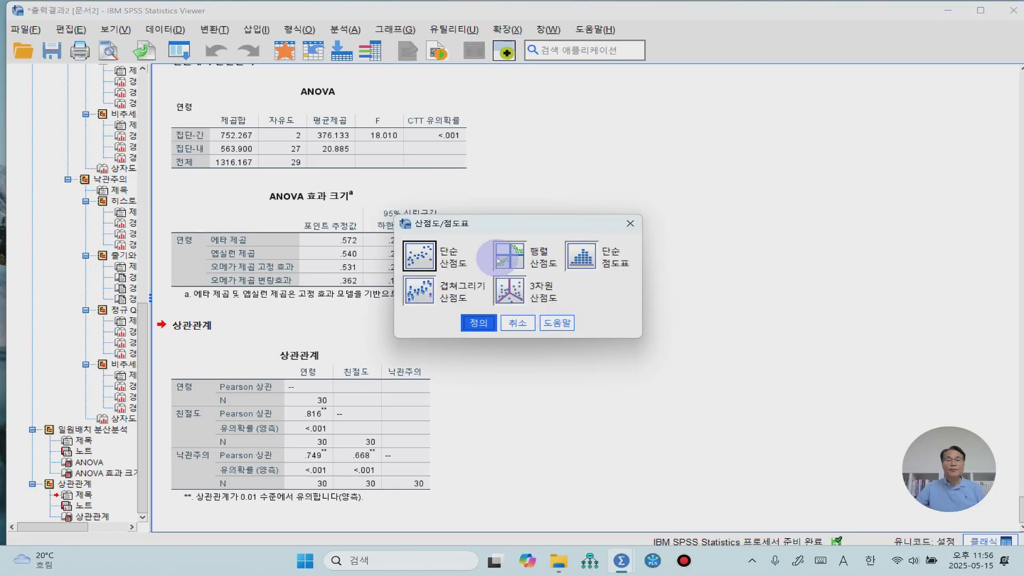
{"action": "left_click", "coordinate": [496, 260]}
{"action": "left_click", "coordinate": [487, 321]}
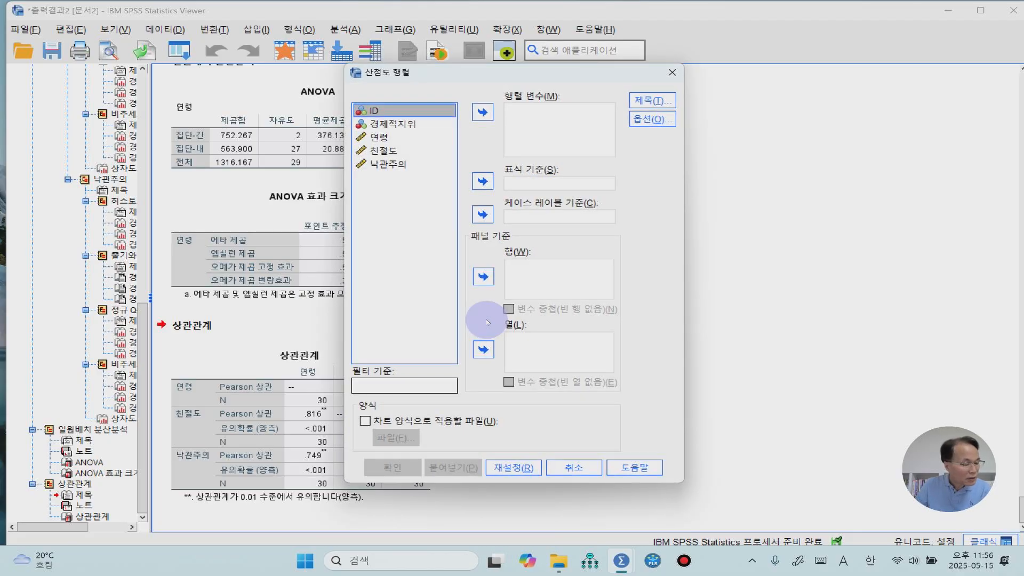
{"action": "left_click", "coordinate": [380, 140]}
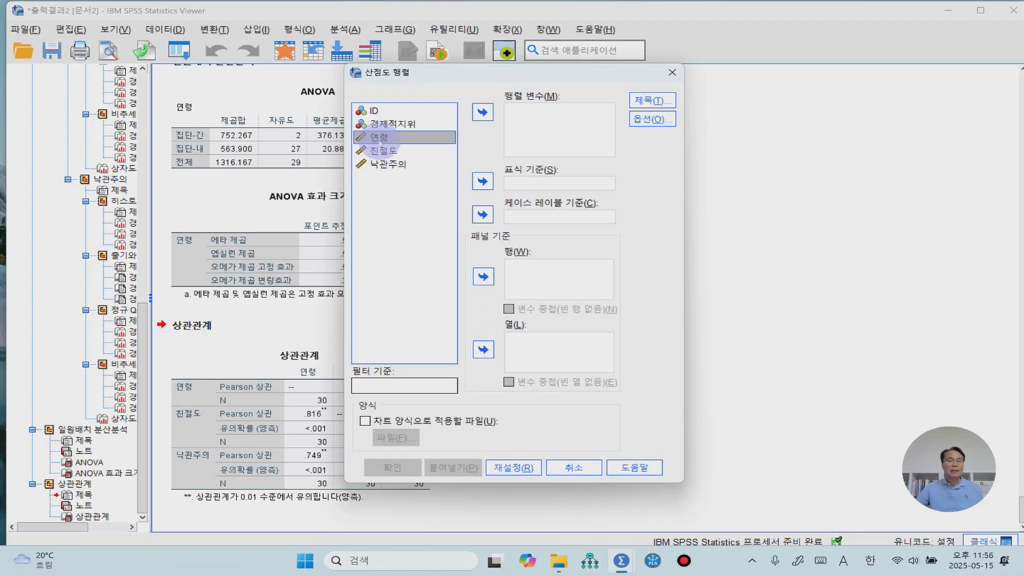
{"action": "left_click", "coordinate": [388, 164], "text": "shift"}
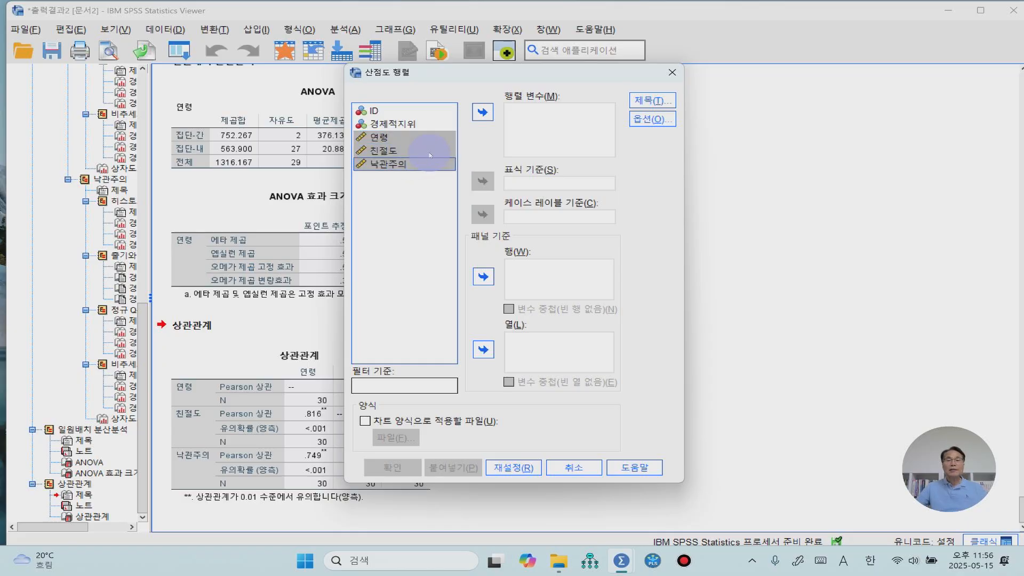
{"action": "left_click", "coordinate": [477, 113]}
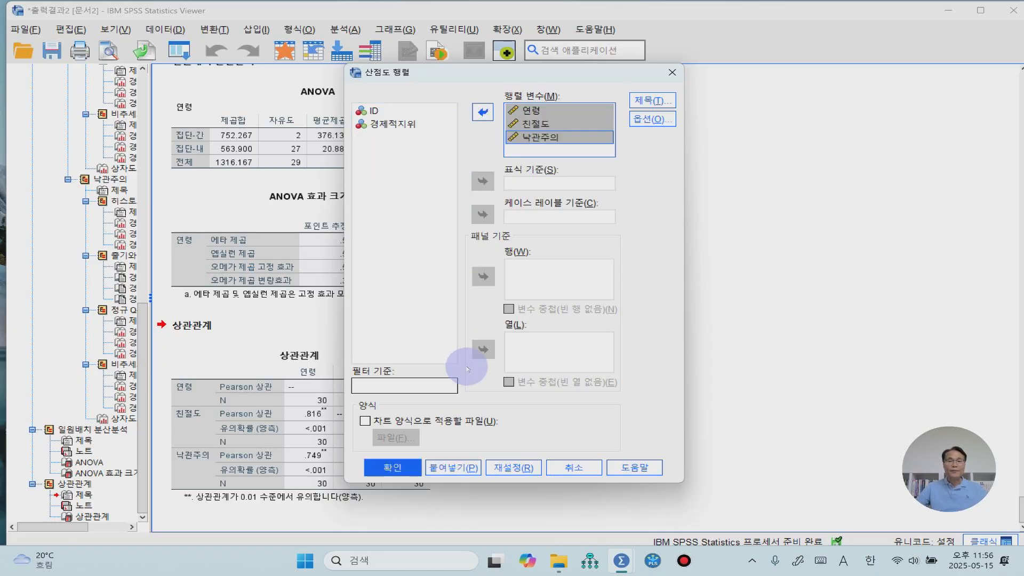
{"action": "left_click", "coordinate": [393, 467]}
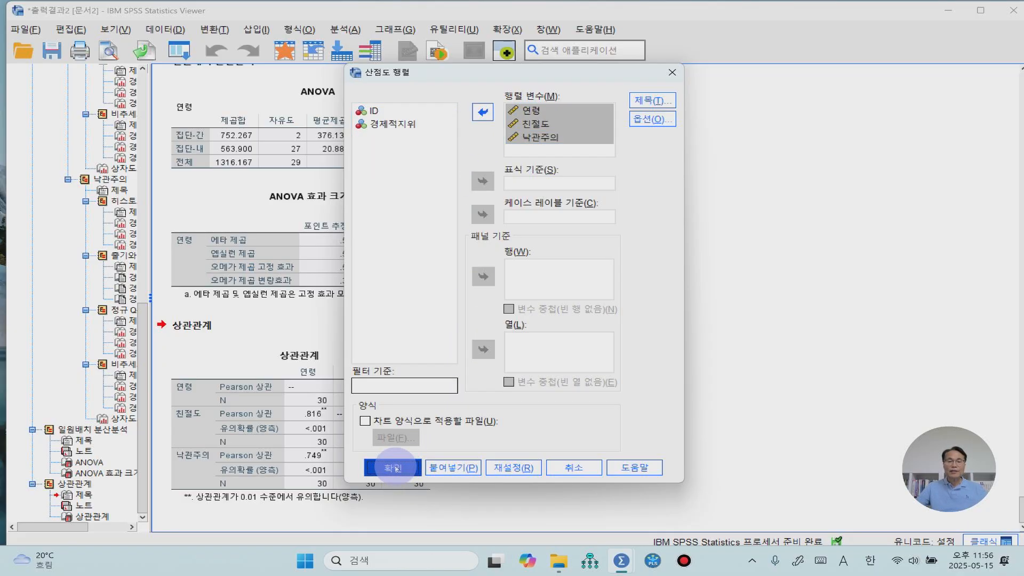
{"action": "scroll", "coordinate": [580, 383], "scroll_direction": "down", "scroll_amount": 3}
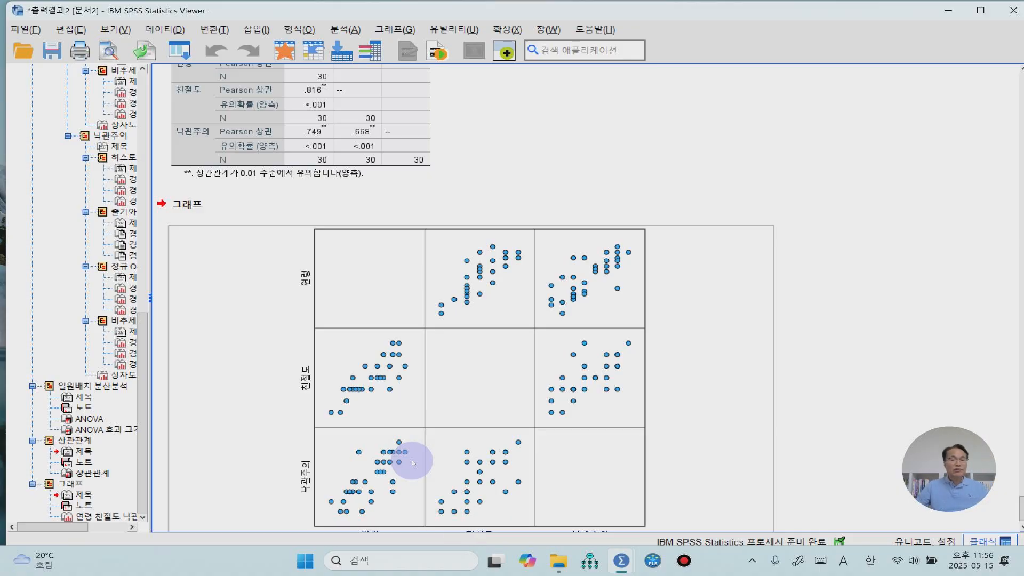
Set up a 다변량 general linear model with 친절도 and 낙관주의 as dependent variables, 경제적지위 as fixed factor and 연령 as covariate.
{"action": "left_click", "coordinate": [345, 30]}
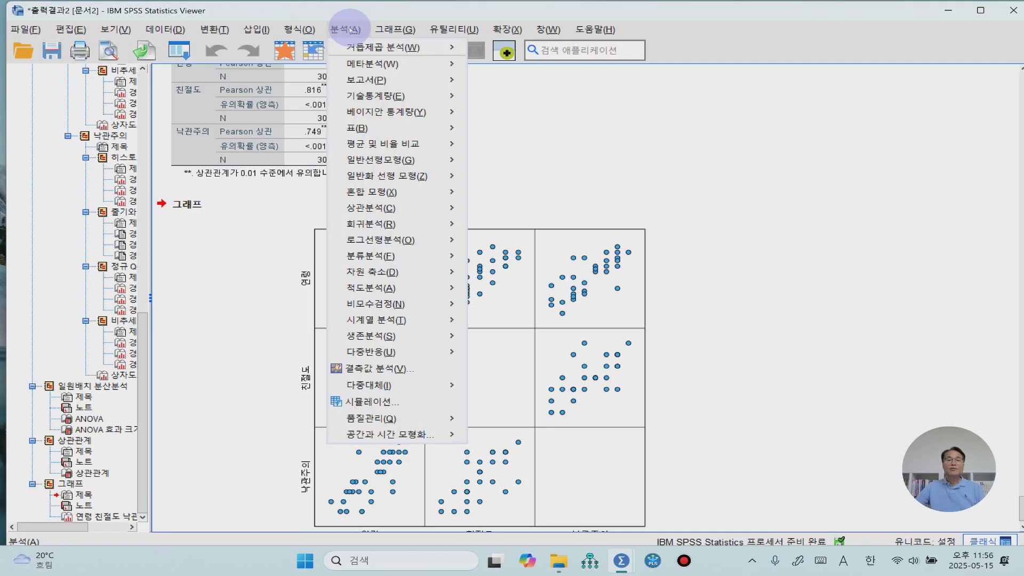
{"action": "mouse_move", "coordinate": [372, 162]}
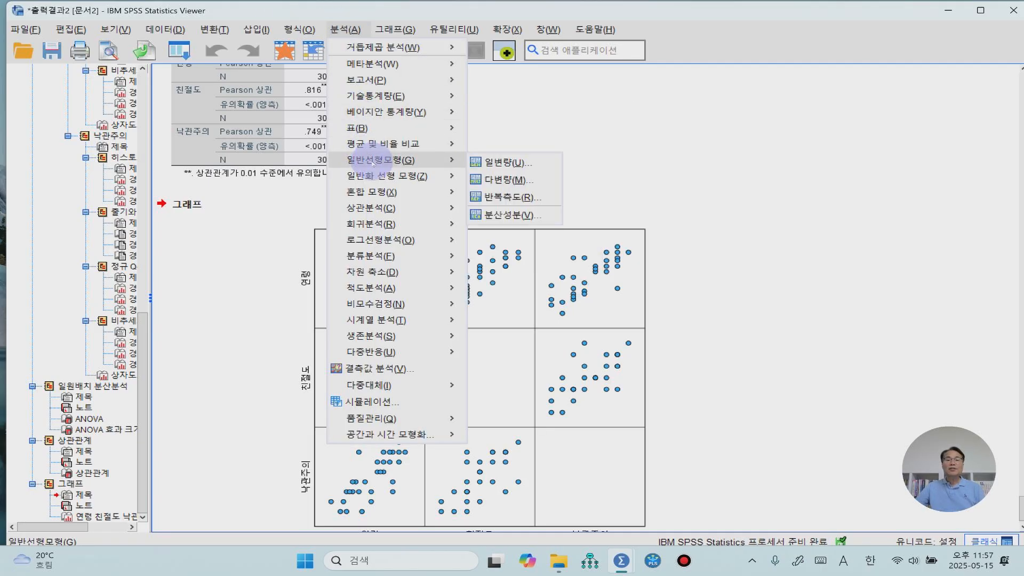
{"action": "left_click", "coordinate": [503, 181]}
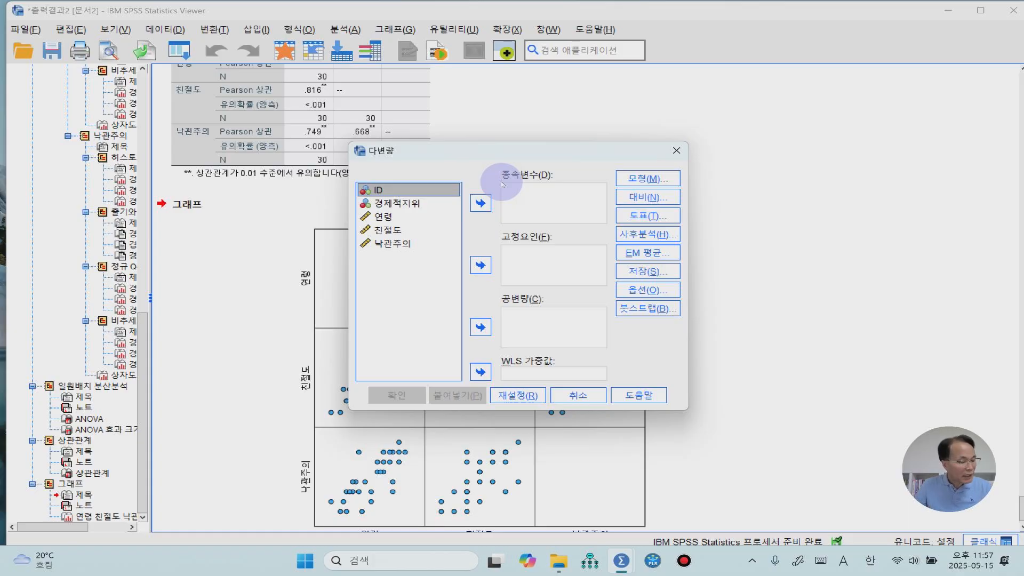
{"action": "left_click", "coordinate": [389, 233]}
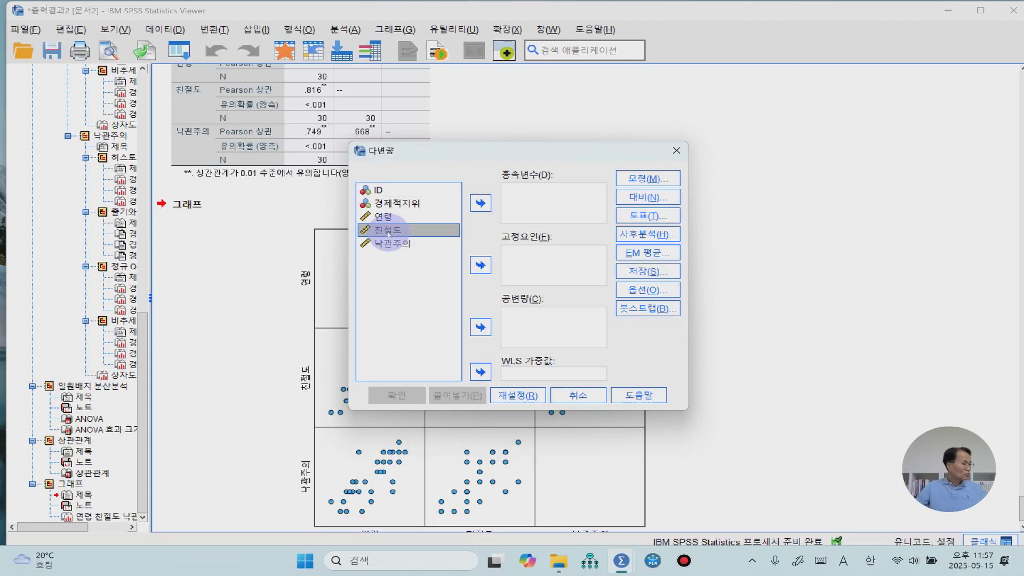
{"action": "left_click", "coordinate": [392, 244], "text": "shift"}
{"action": "left_click", "coordinate": [479, 206]}
{"action": "left_click", "coordinate": [392, 203]}
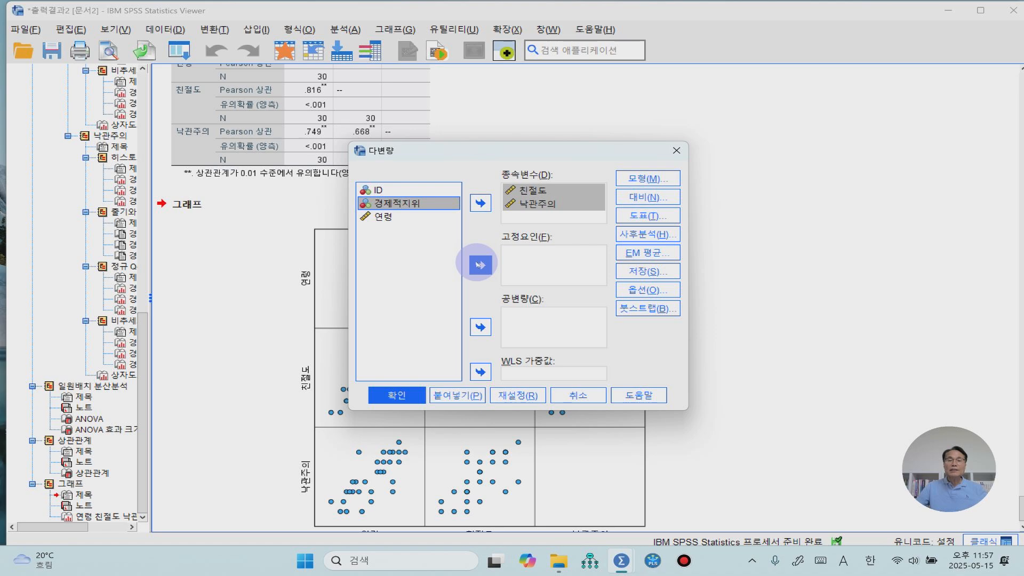
{"action": "left_click", "coordinate": [480, 265]}
{"action": "left_click", "coordinate": [382, 213]}
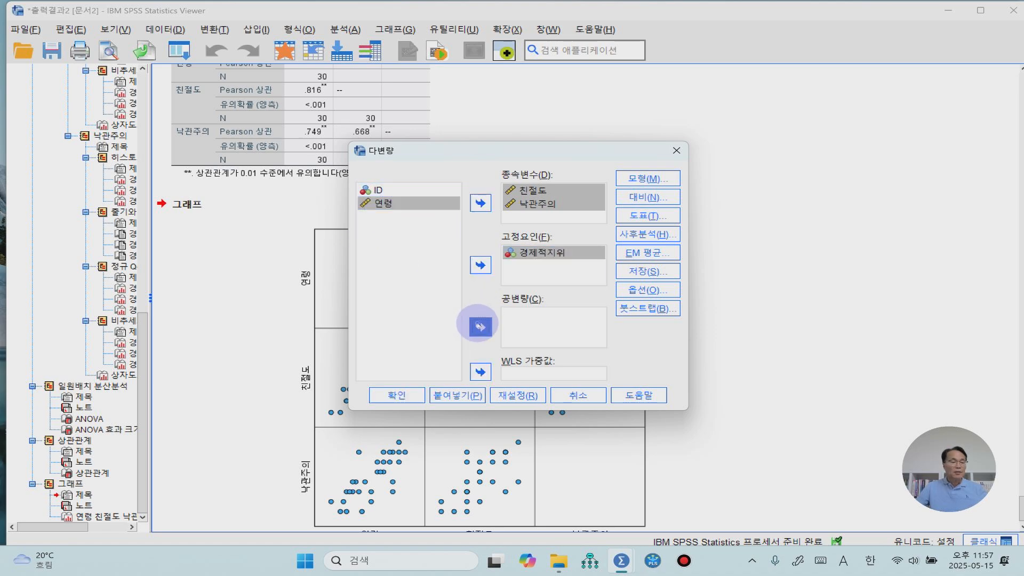
{"action": "left_click", "coordinate": [480, 327]}
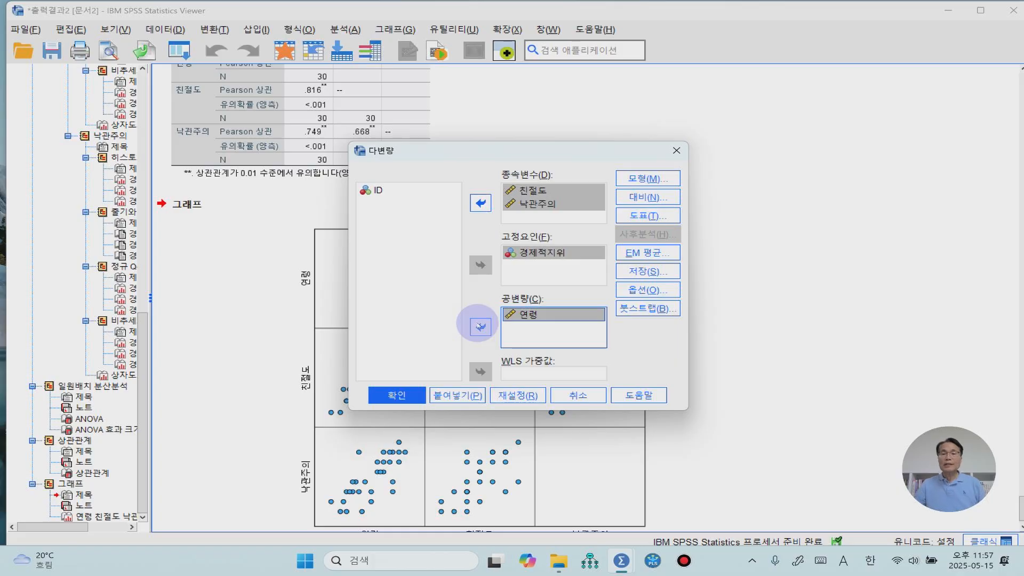
Build a custom model (항 설정) from the terms 경제적지위, 연령 and the interaction 경제적지위*연령, and run the multivariate analysis.
{"action": "left_click", "coordinate": [640, 181]}
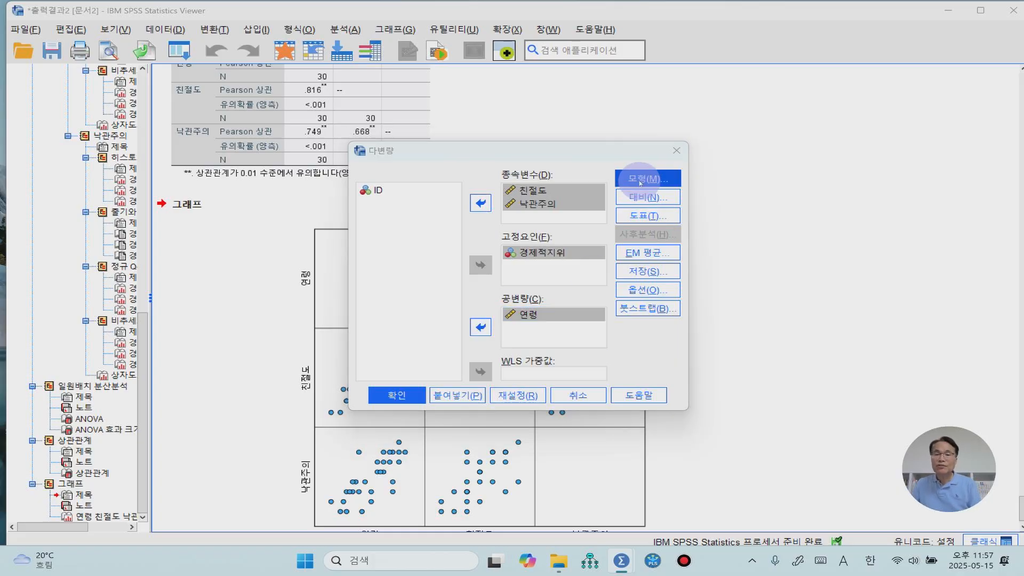
{"action": "left_click", "coordinate": [426, 149]}
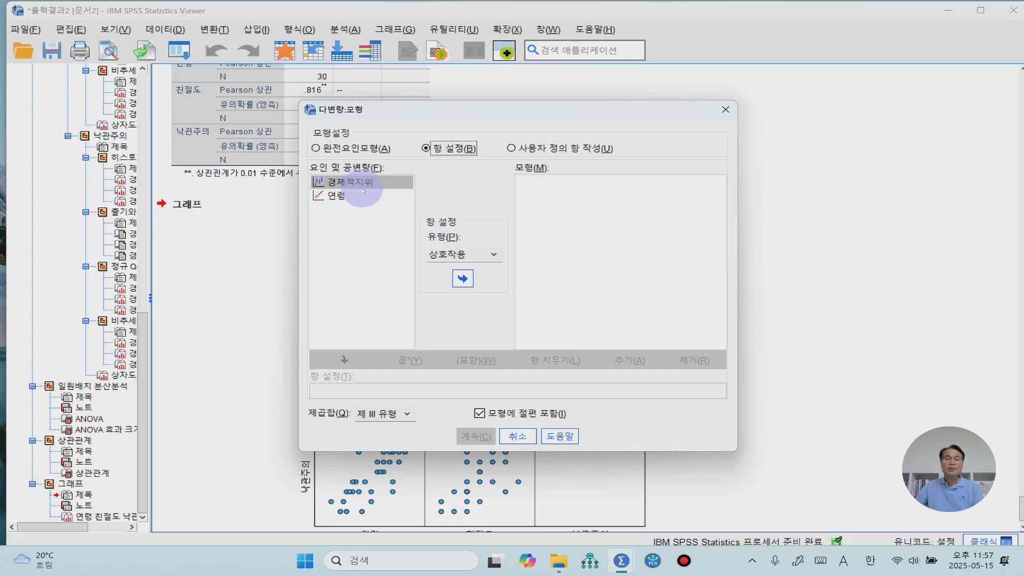
{"action": "left_click", "coordinate": [467, 284]}
{"action": "left_click", "coordinate": [336, 196]}
{"action": "left_click", "coordinate": [462, 278]}
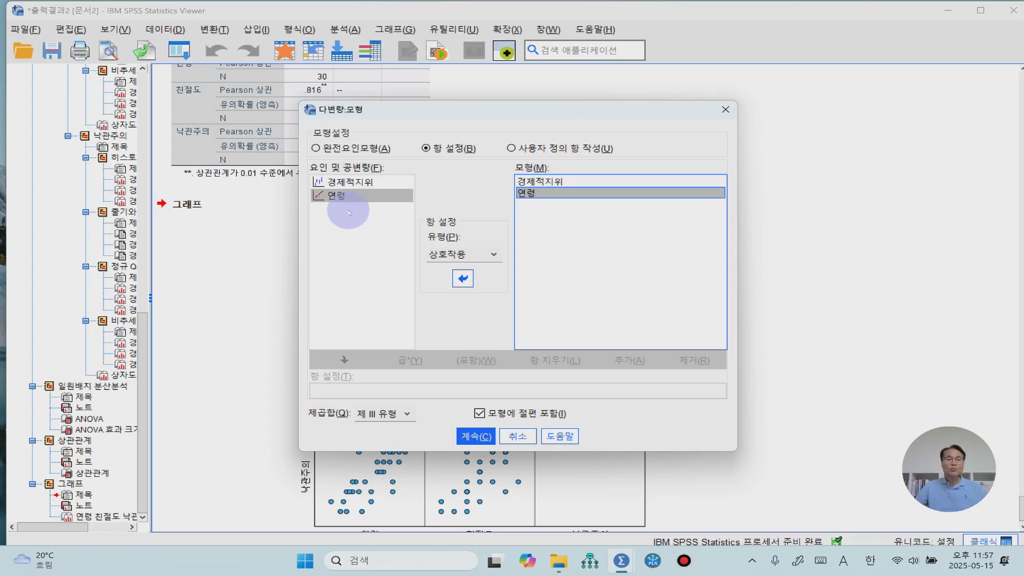
{"action": "left_click", "coordinate": [337, 181], "text": "shift"}
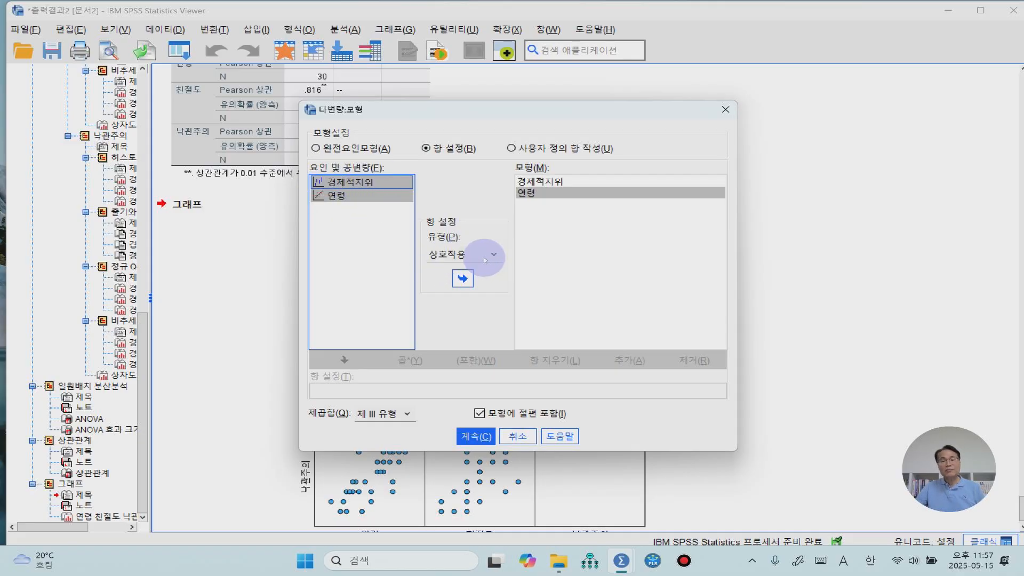
{"action": "left_click", "coordinate": [463, 278]}
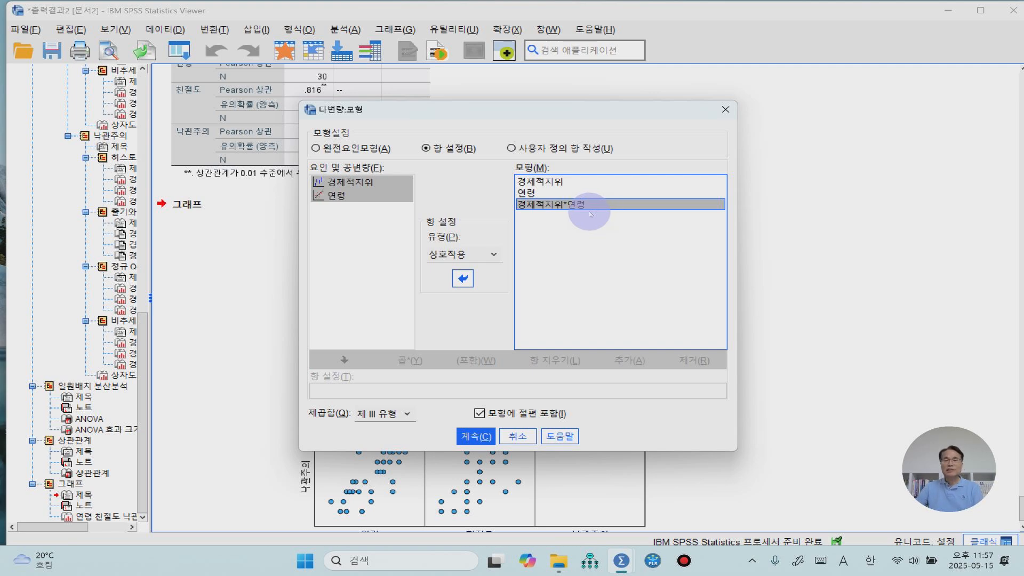
{"action": "left_click", "coordinate": [614, 209]}
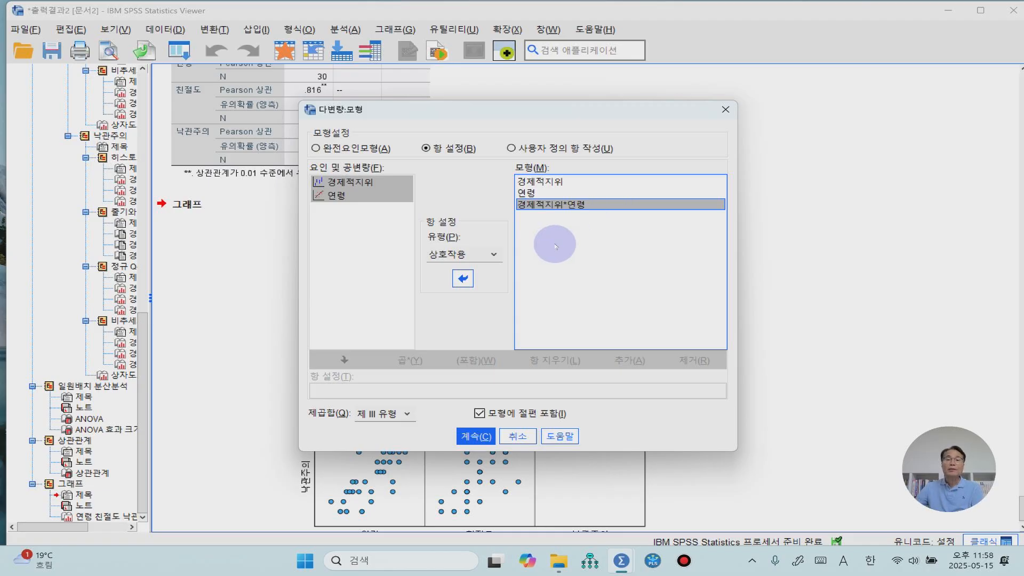
{"action": "left_click", "coordinate": [476, 436]}
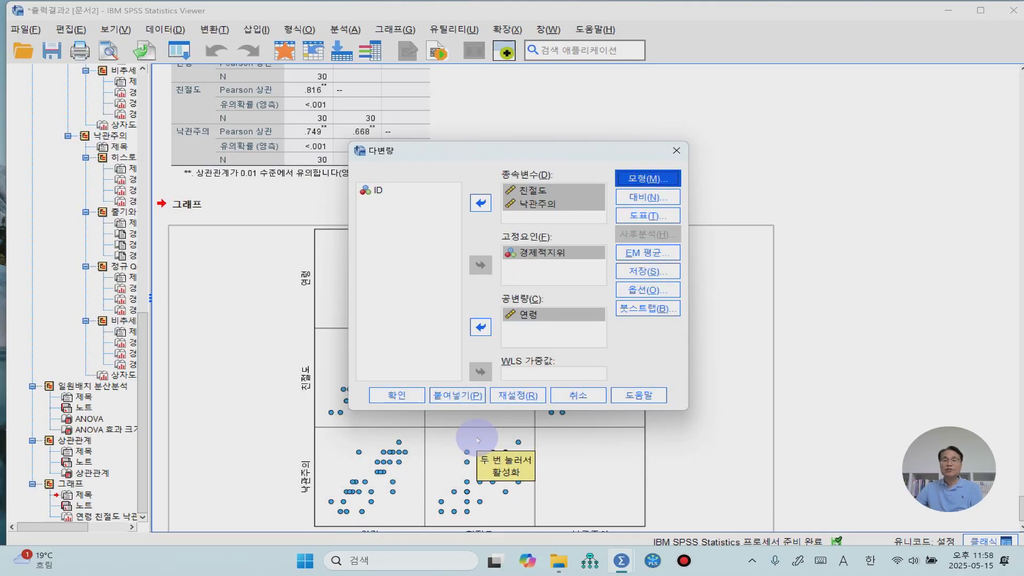
{"action": "left_click", "coordinate": [399, 394]}
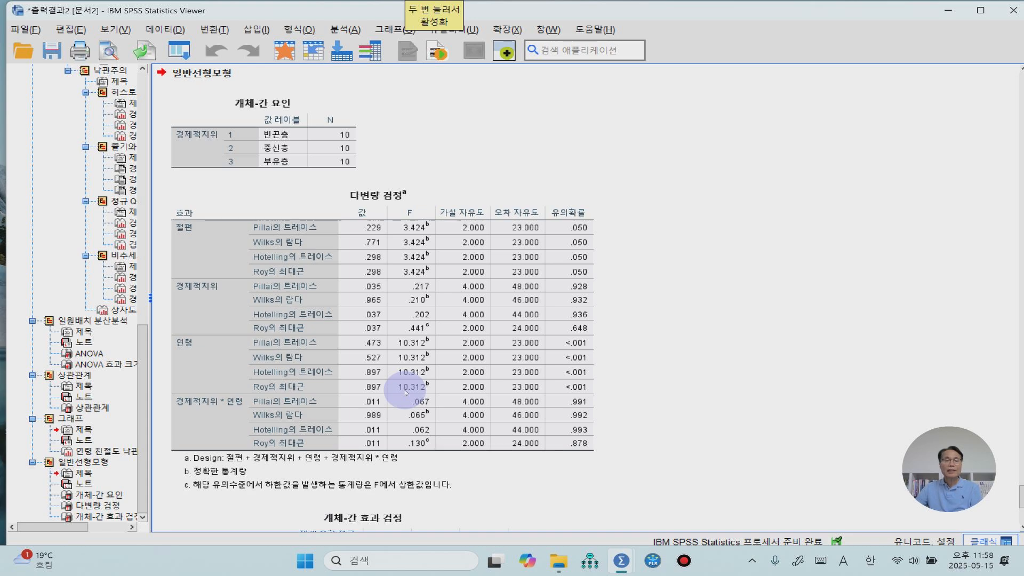
{"action": "left_click", "coordinate": [400, 398]}
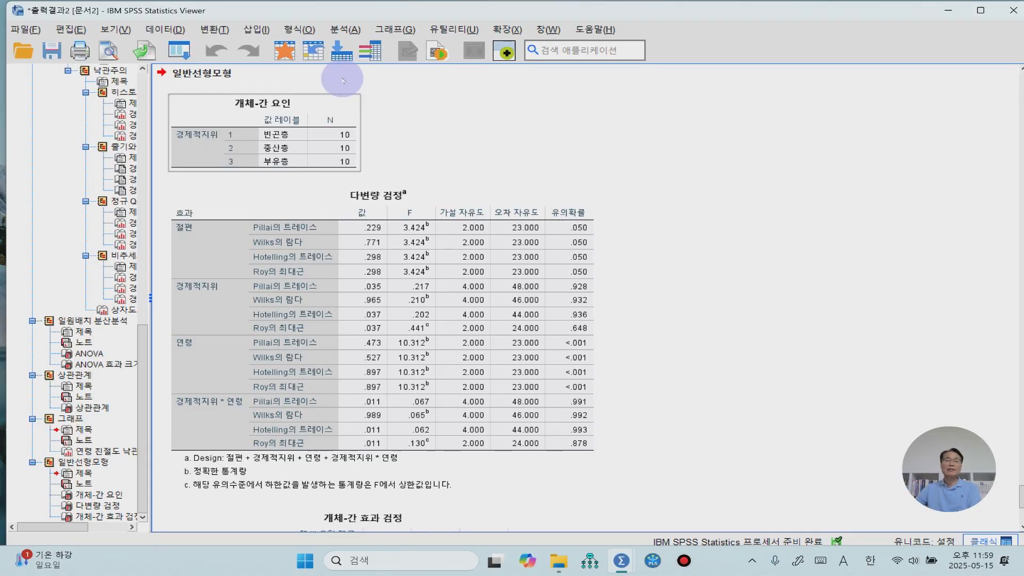
Reopen the 다변량 analysis setup and switch its model specification to the full factorial model (완전요인모형).
{"action": "left_click", "coordinate": [344, 30]}
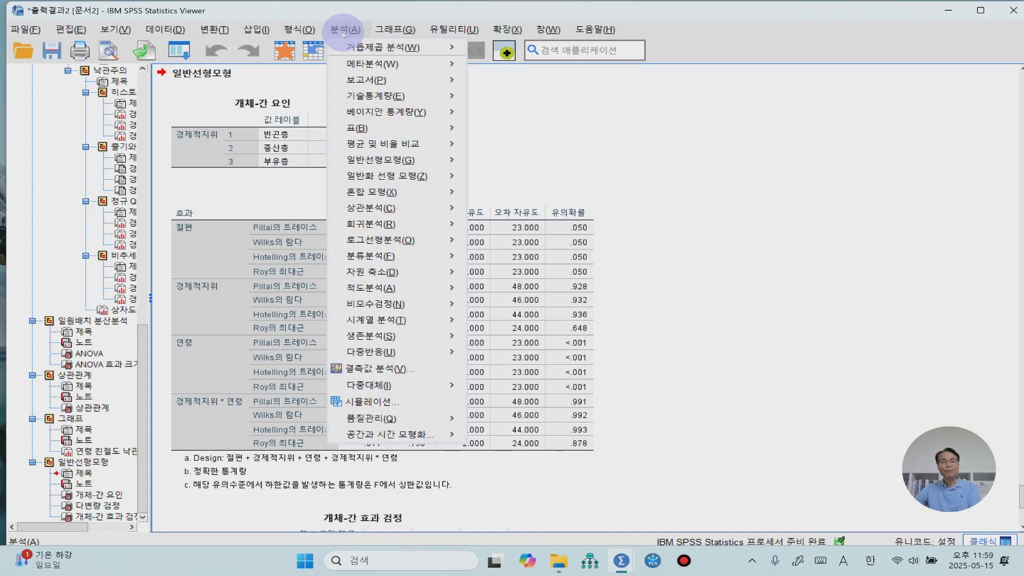
{"action": "mouse_move", "coordinate": [376, 160]}
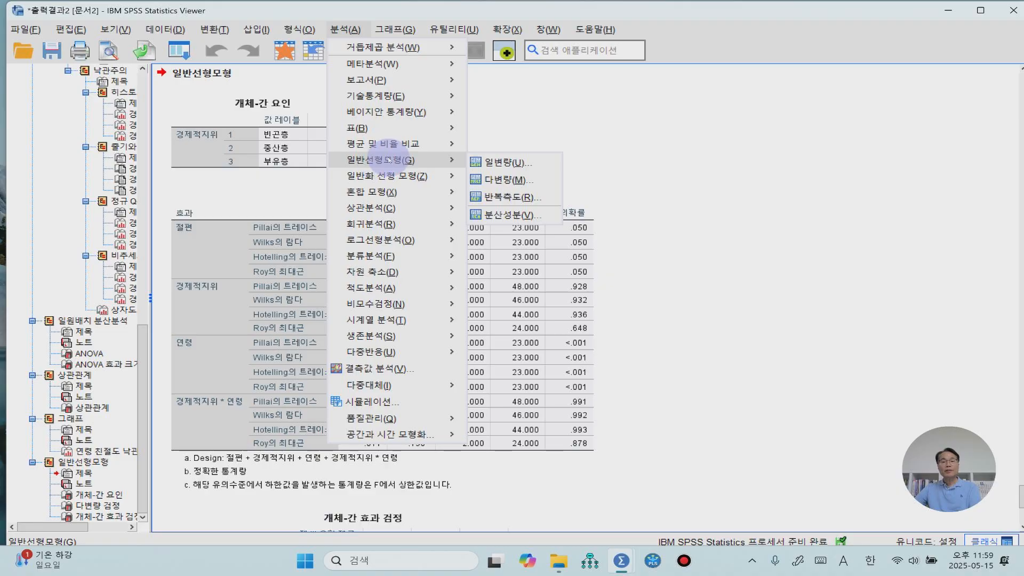
{"action": "left_click", "coordinate": [510, 181]}
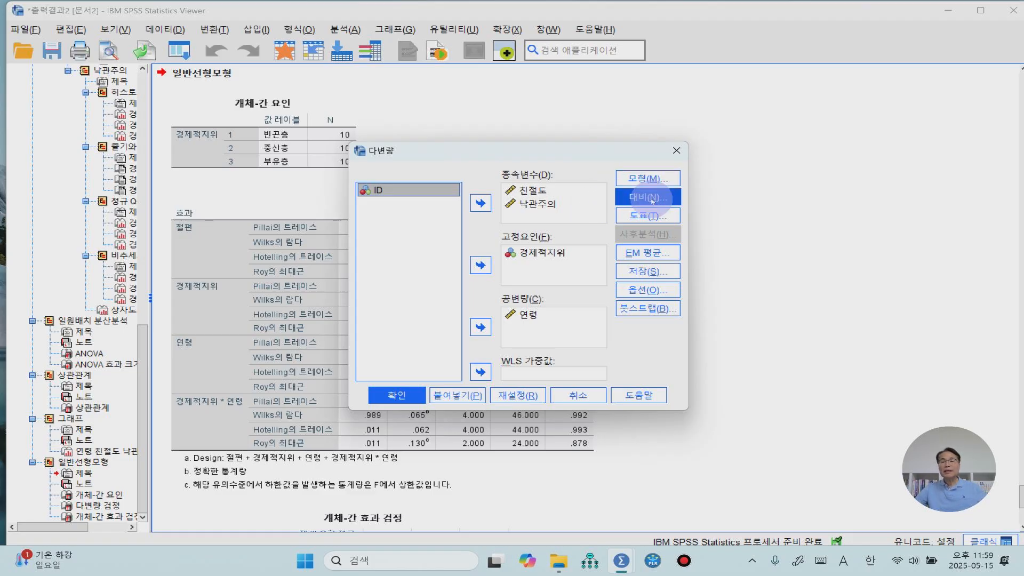
{"action": "left_click", "coordinate": [653, 181]}
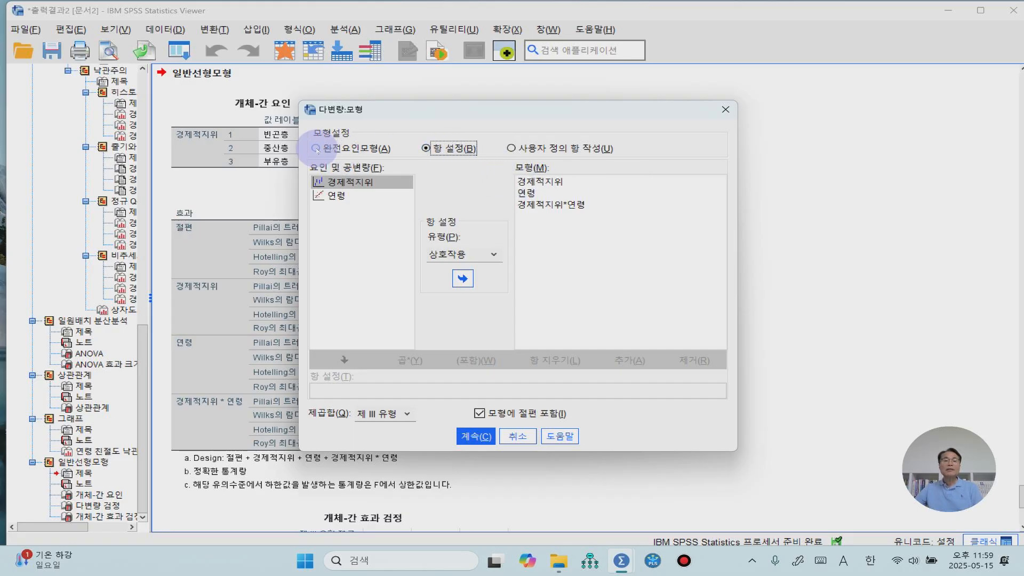
{"action": "left_click", "coordinate": [316, 148]}
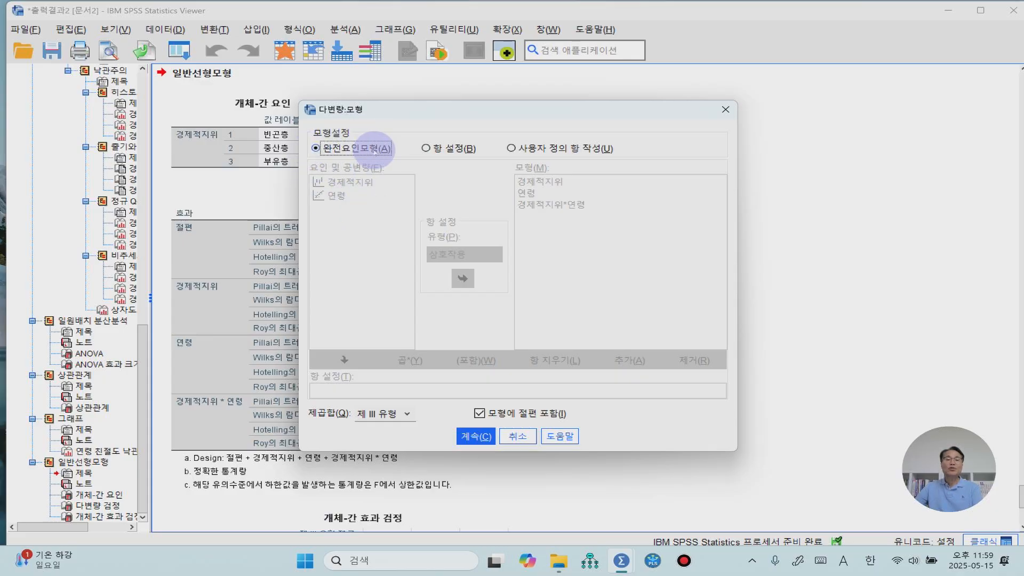
{"action": "left_click", "coordinate": [476, 436]}
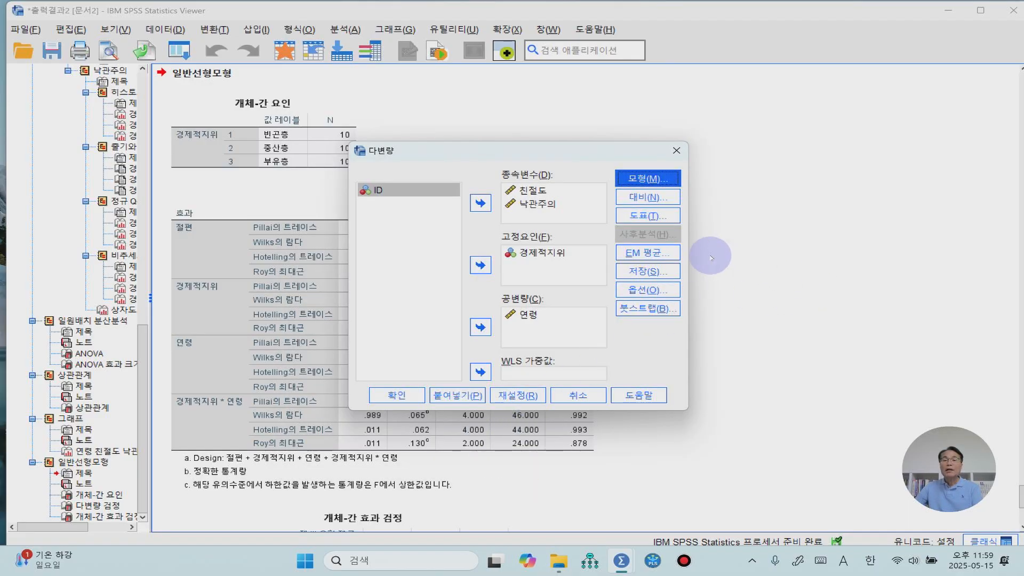
Add a profile plot with 경제적지위 on the horizontal axis, using the bar chart type (막대형 차트).
{"action": "left_click", "coordinate": [644, 217]}
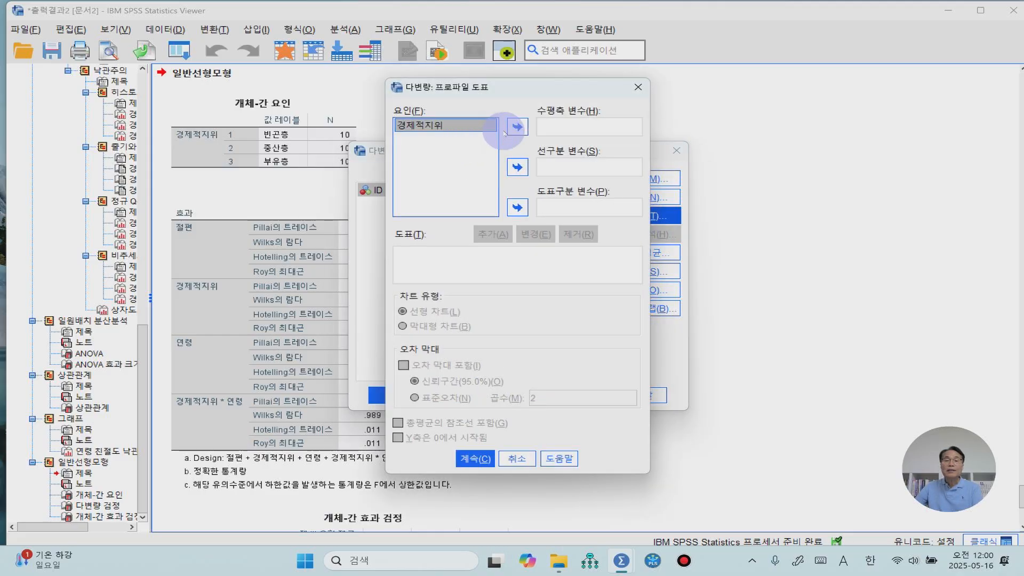
{"action": "left_click", "coordinate": [518, 129]}
{"action": "left_click", "coordinate": [496, 235]}
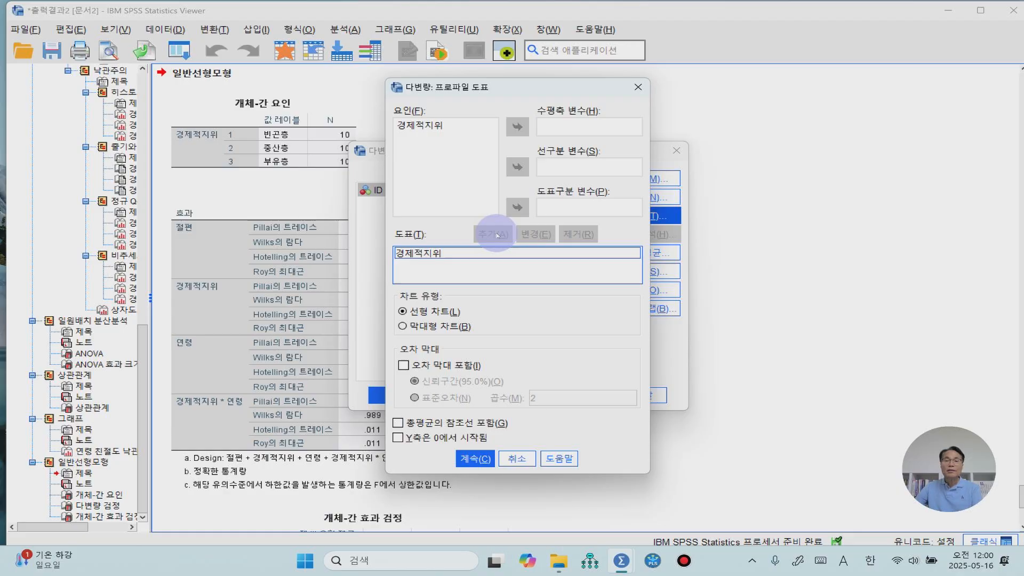
{"action": "left_click", "coordinate": [440, 327]}
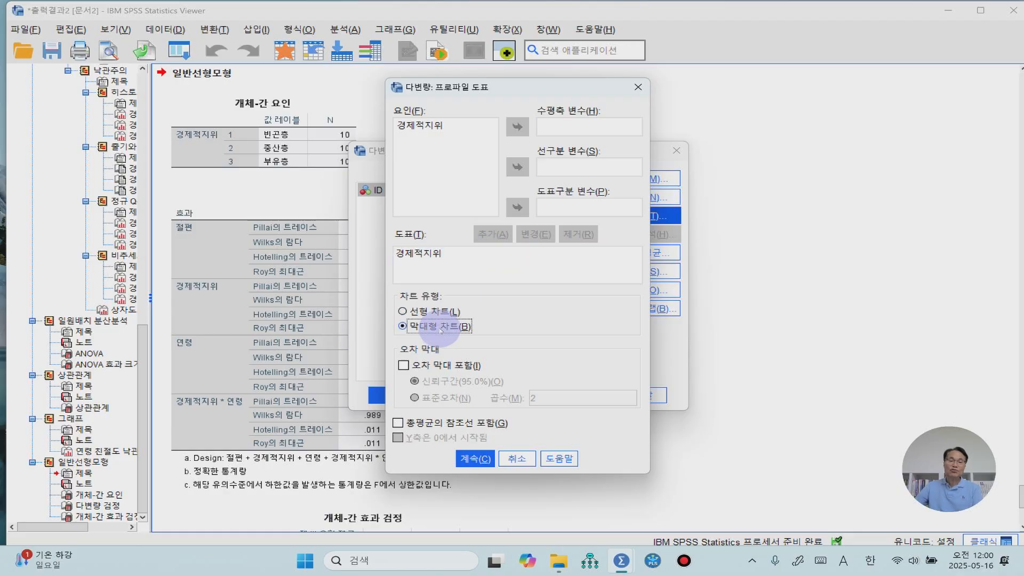
{"action": "left_click", "coordinate": [474, 457]}
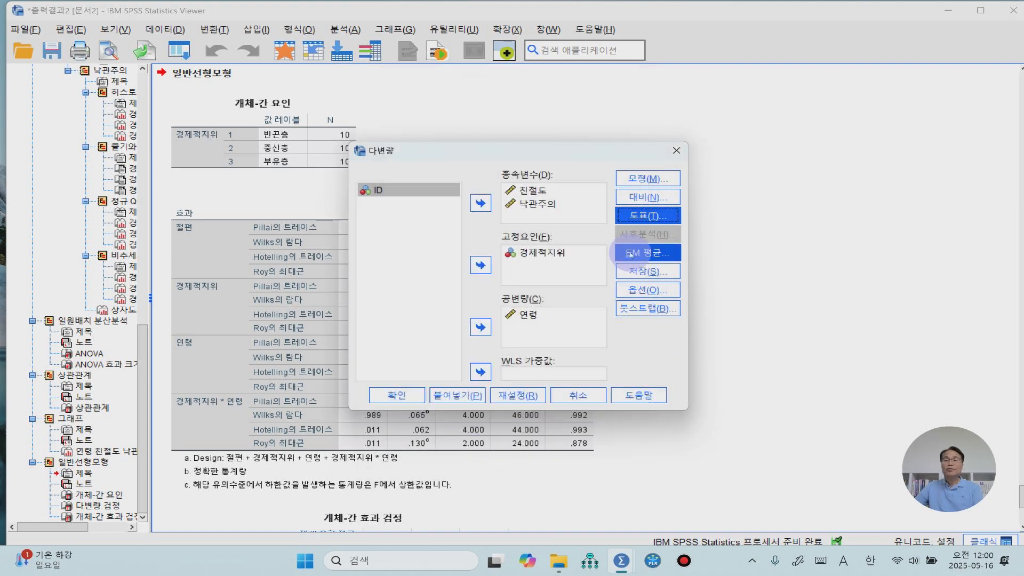
Request estimated marginal means for 경제적지위 with main effect comparison (주효과 비교) and the Bonferroni confidence interval adjustment.
{"action": "left_click", "coordinate": [620, 254]}
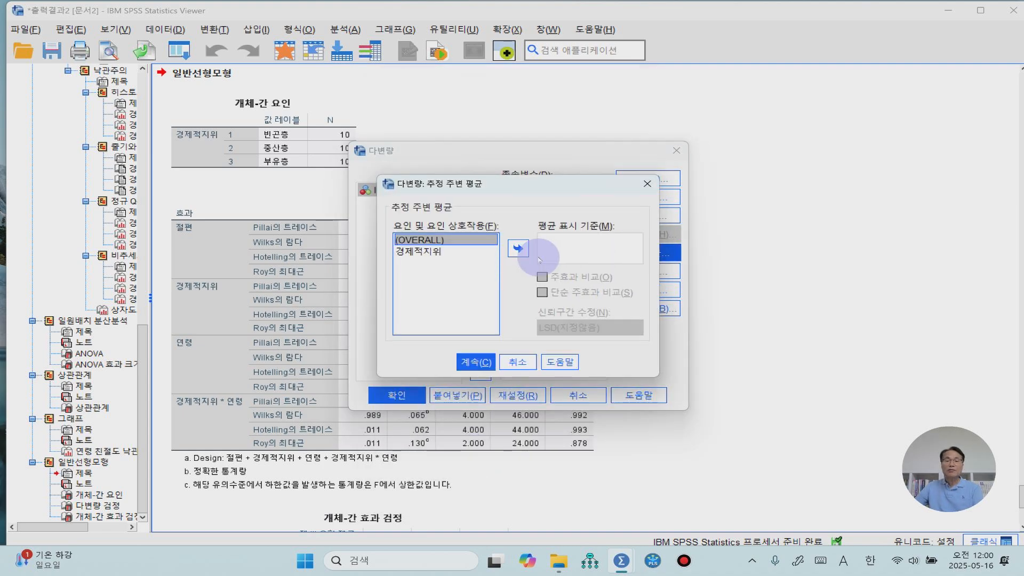
{"action": "left_click", "coordinate": [421, 252]}
{"action": "left_click", "coordinate": [518, 248]}
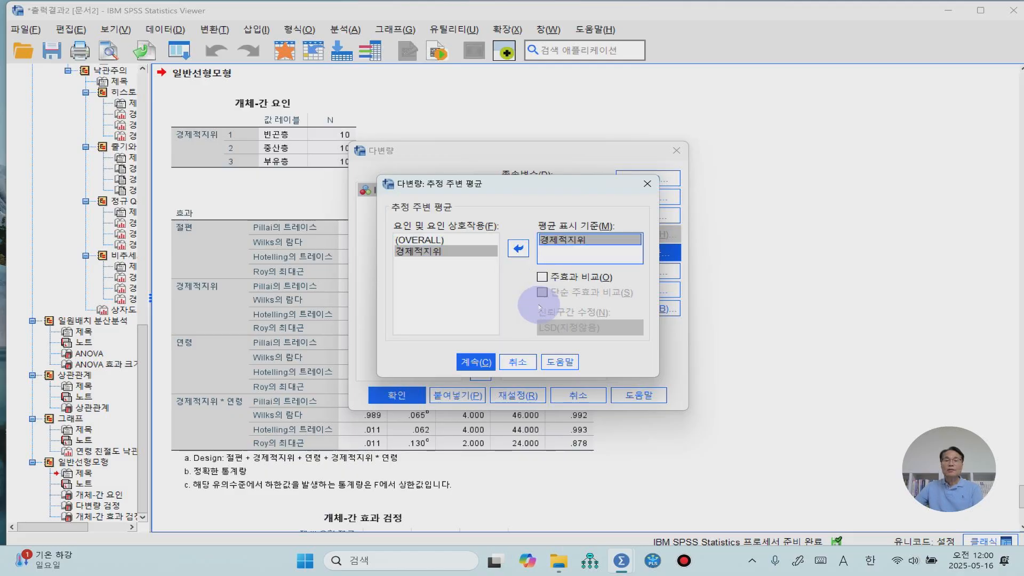
{"action": "left_click", "coordinate": [542, 277]}
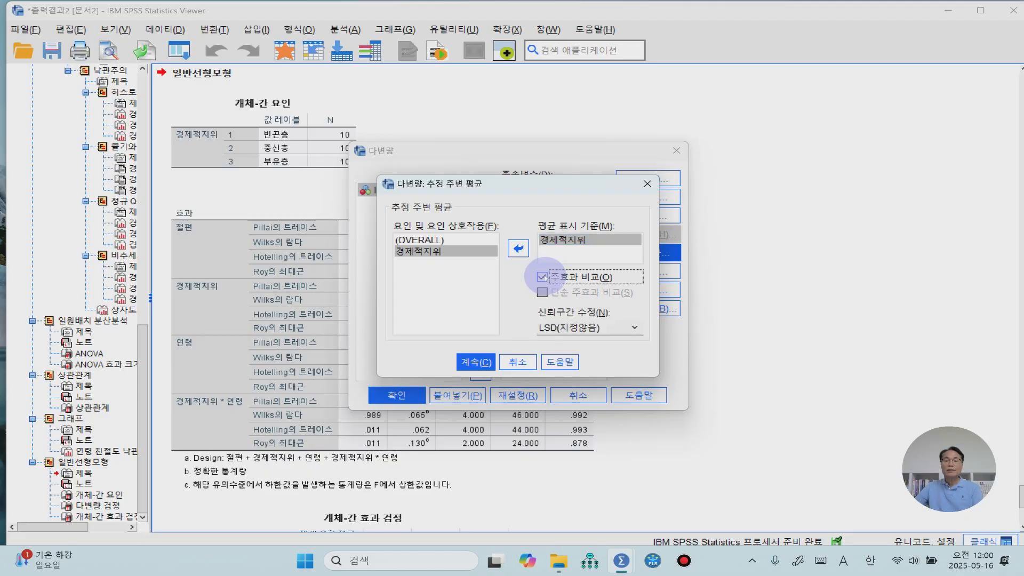
{"action": "left_click", "coordinate": [584, 327]}
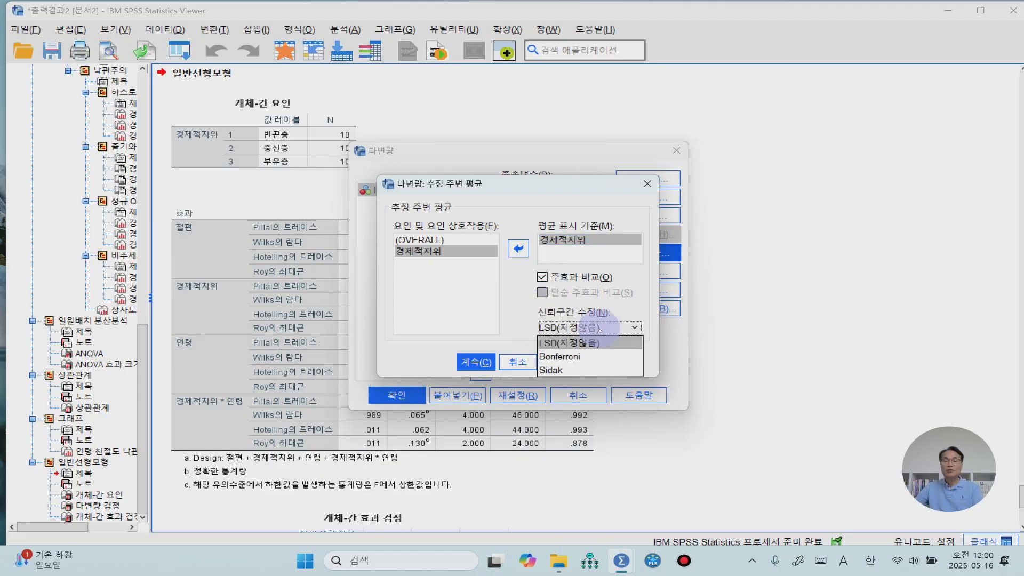
{"action": "left_click", "coordinate": [576, 356]}
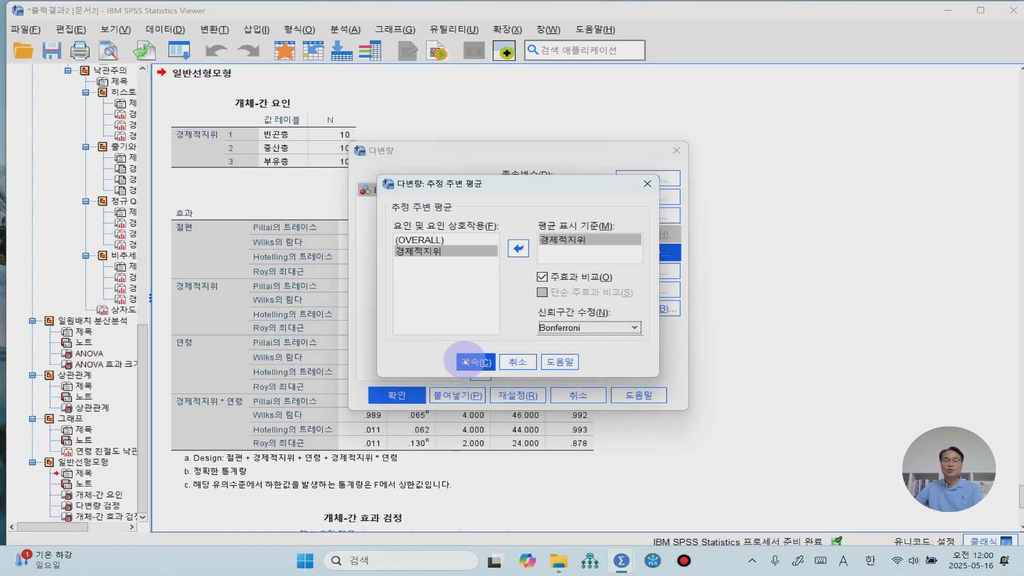
{"action": "left_click", "coordinate": [465, 362]}
Include descriptive statistics (기술통계량) and homogeneity tests (동질성 검정) in the multivariate analysis output.
{"action": "left_click", "coordinate": [635, 292]}
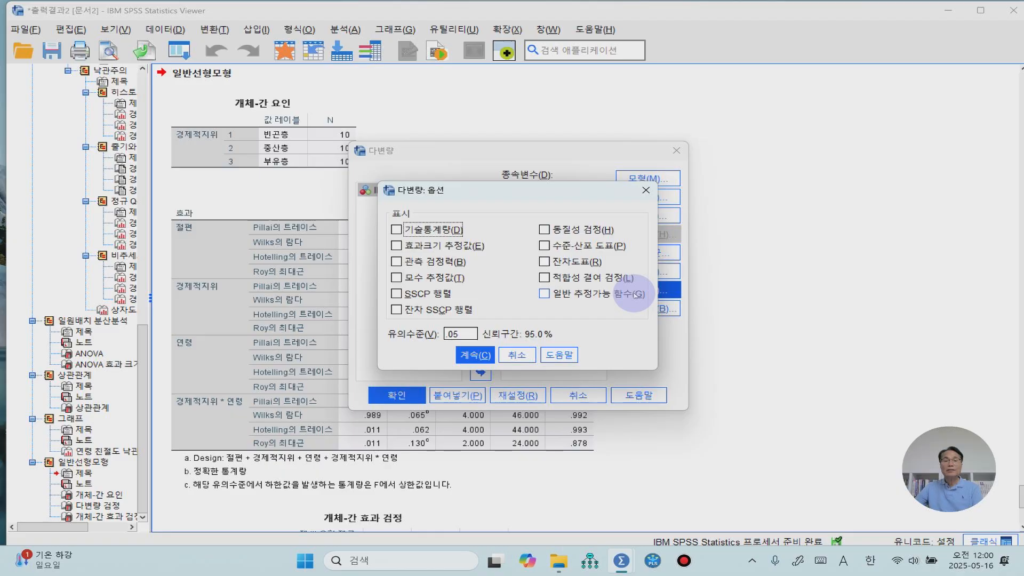
{"action": "left_click", "coordinate": [433, 230]}
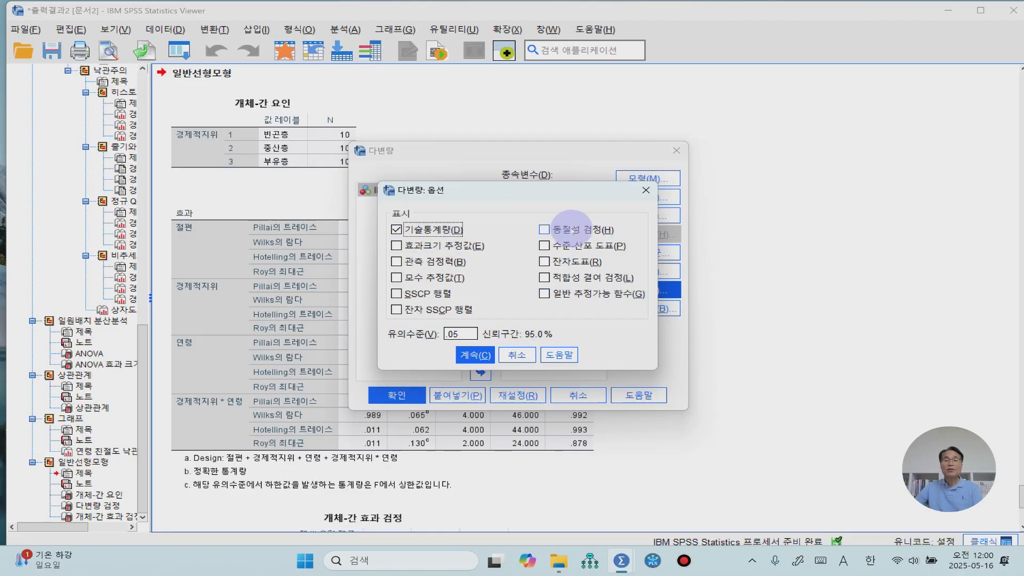
{"action": "left_click", "coordinate": [543, 231]}
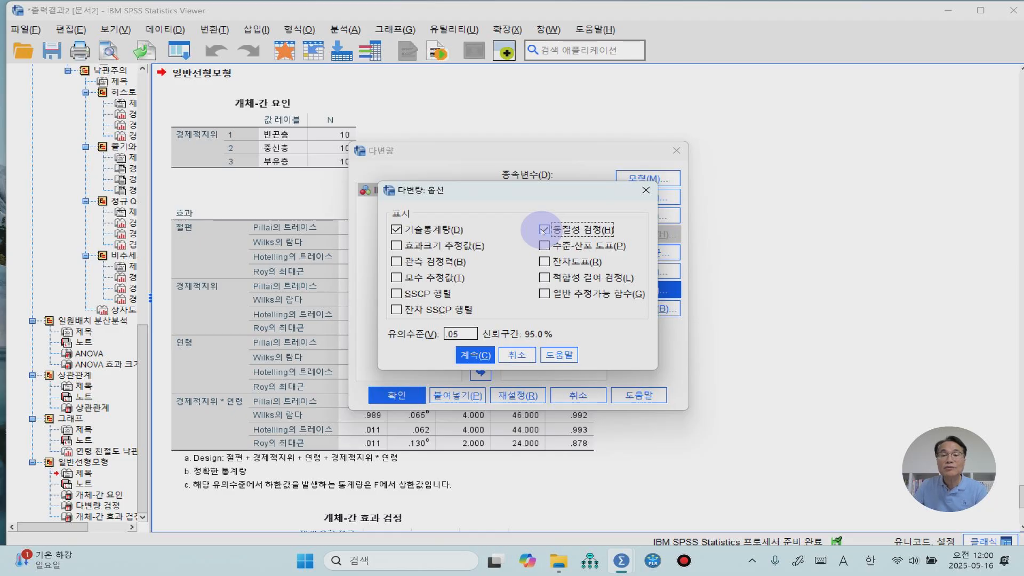
{"action": "left_click", "coordinate": [477, 355]}
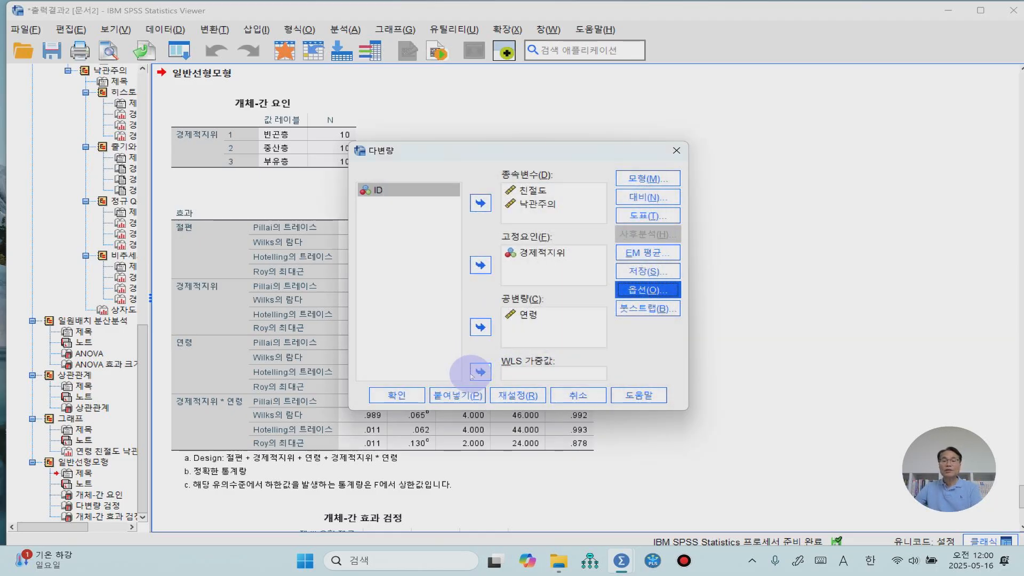
Run the configured multivariate analysis and check the 기술통계량 table for 친절도 and 낙관주의 by 경제적지위.
{"action": "left_click", "coordinate": [398, 396]}
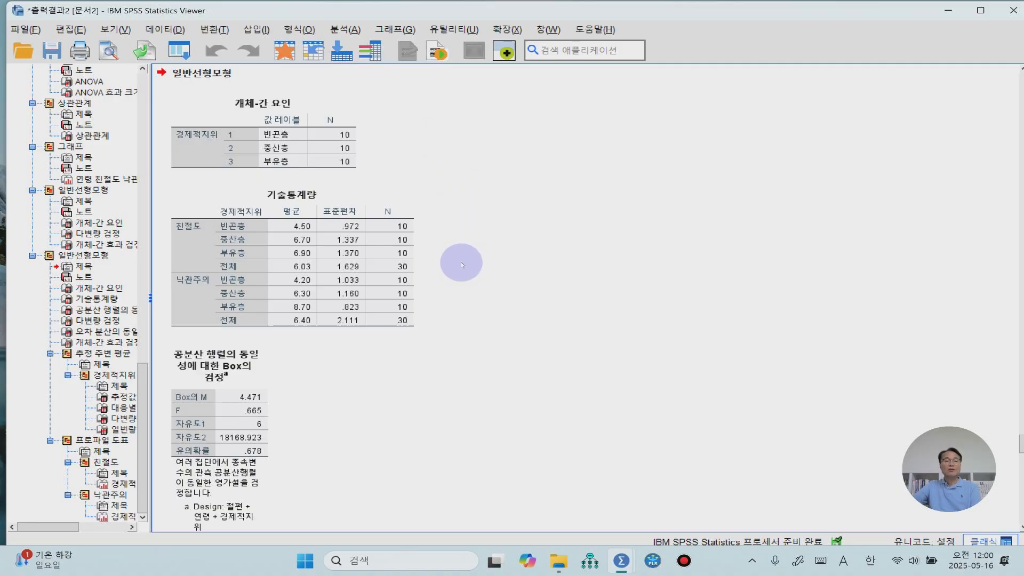
{"action": "left_click", "coordinate": [233, 230]}
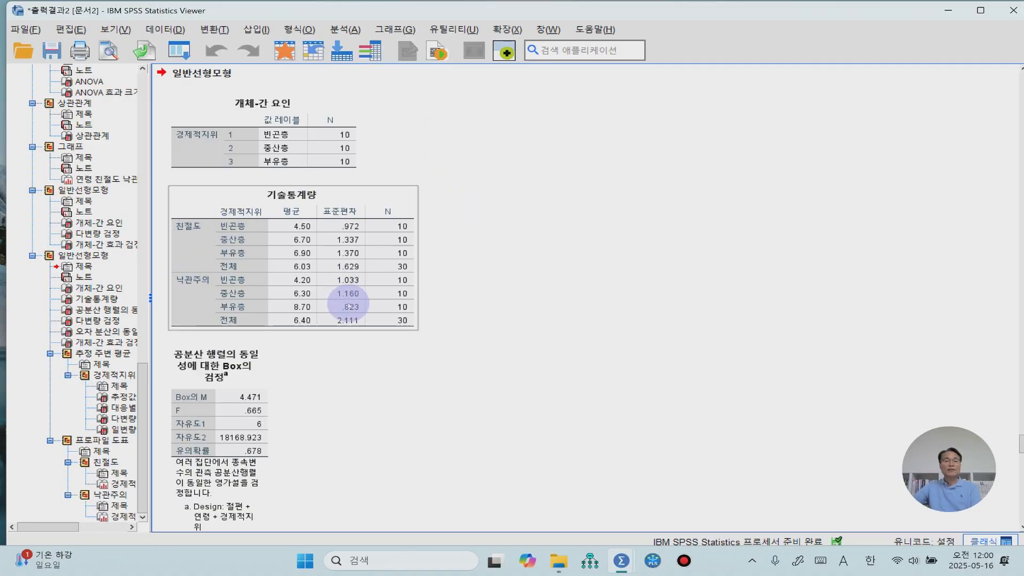
Examine Box's test of covariance matrices, the 다변량 검정 table and Levene's test of error variances.
{"action": "scroll", "coordinate": [374, 293], "scroll_direction": "down", "scroll_amount": 3}
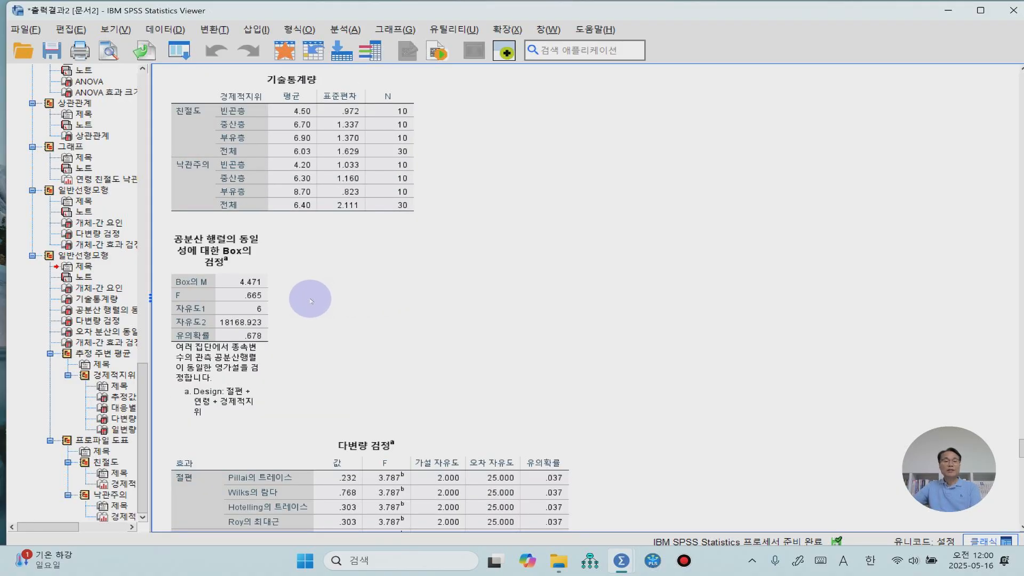
{"action": "left_click", "coordinate": [273, 338]}
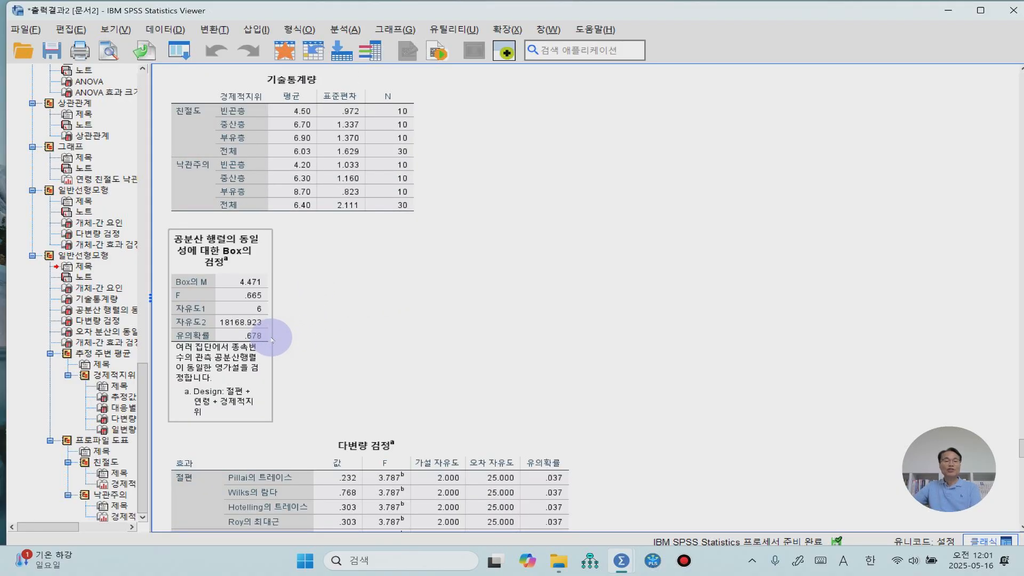
{"action": "left_click", "coordinate": [306, 336]}
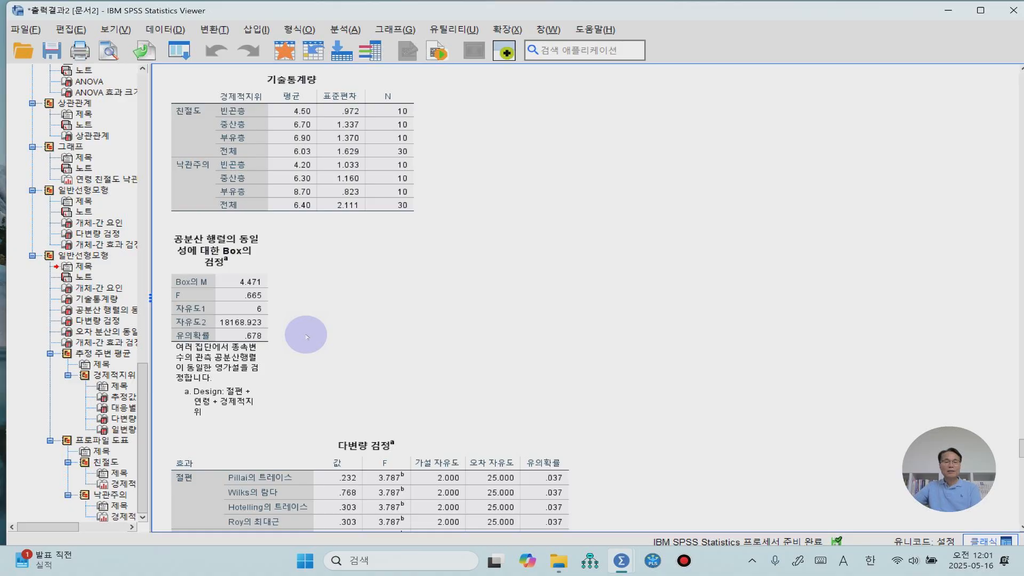
{"action": "scroll", "coordinate": [307, 337], "scroll_direction": "down", "scroll_amount": 3}
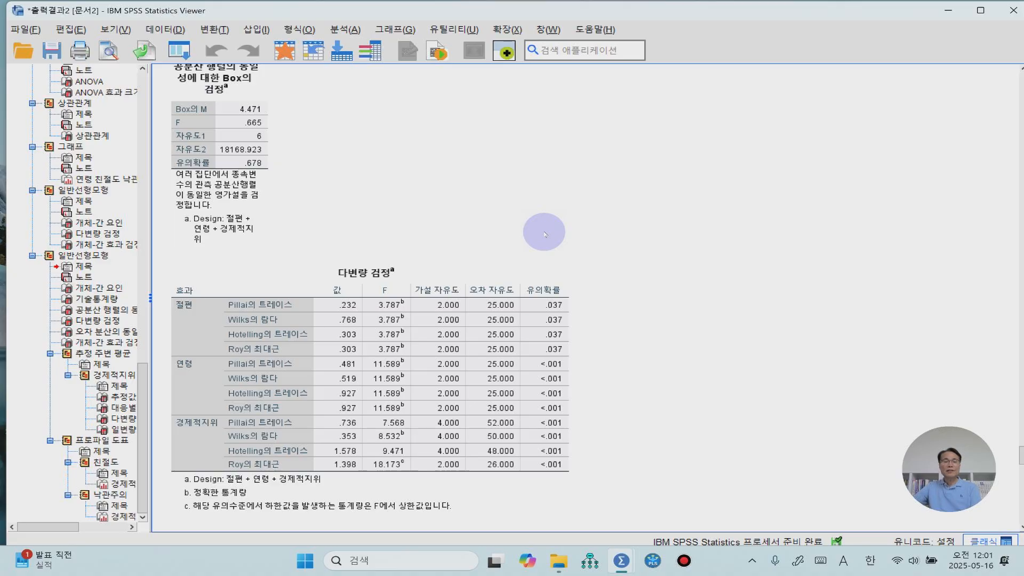
{"action": "scroll", "coordinate": [544, 233], "scroll_direction": "down", "scroll_amount": 4}
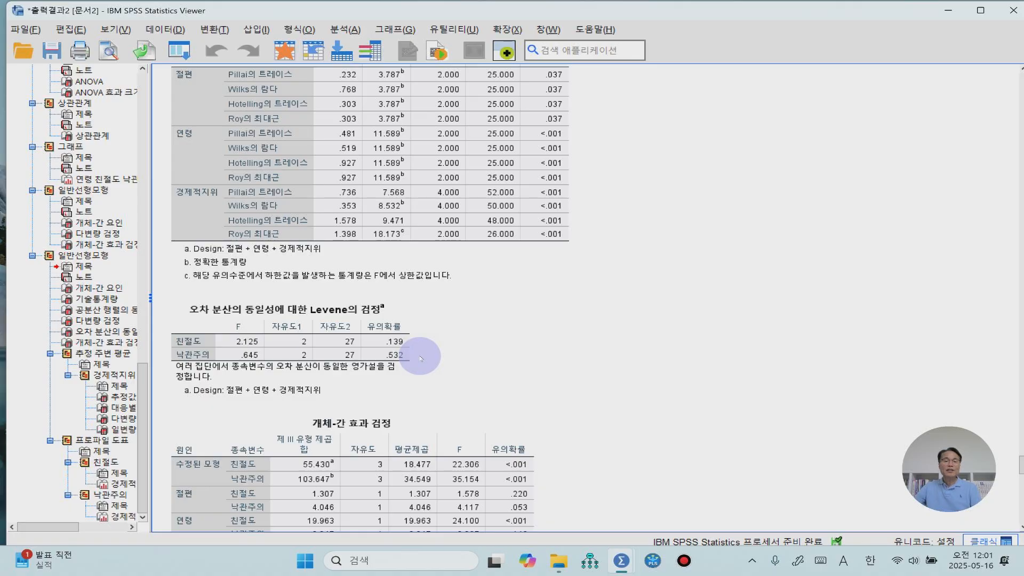
Examine the significance of 수정된 모형, 연령 and 경제적지위 for both dependent variables in the 개체-간 효과 검정 table.
{"action": "scroll", "coordinate": [539, 346], "scroll_direction": "down", "scroll_amount": 3}
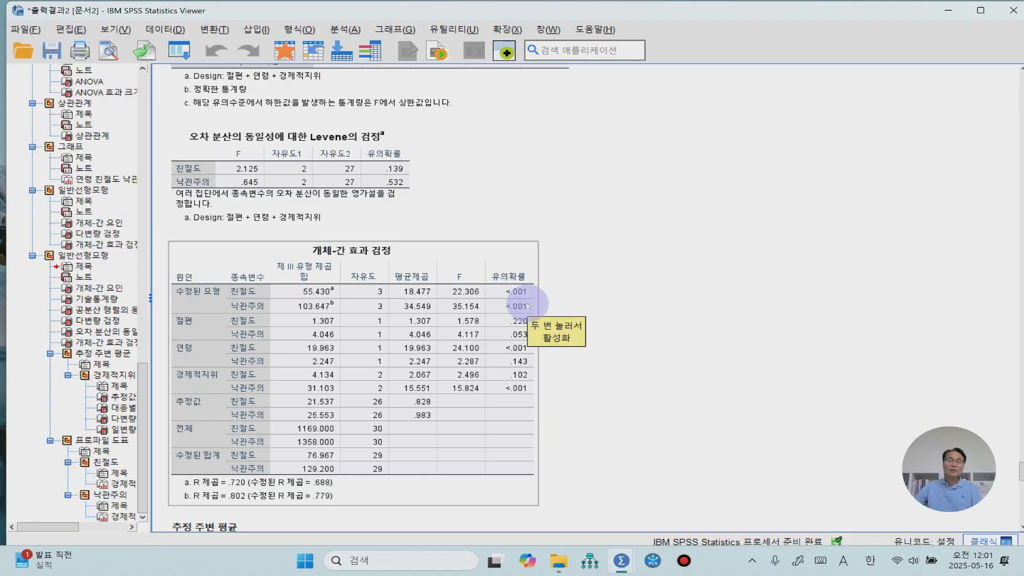
{"action": "left_click", "coordinate": [670, 293]}
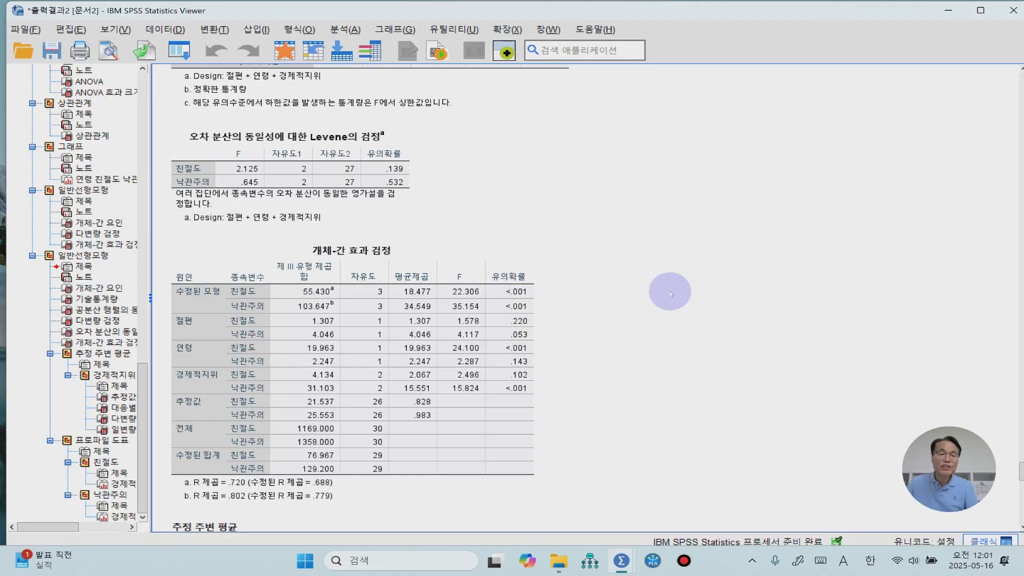
{"action": "left_click", "coordinate": [275, 316]}
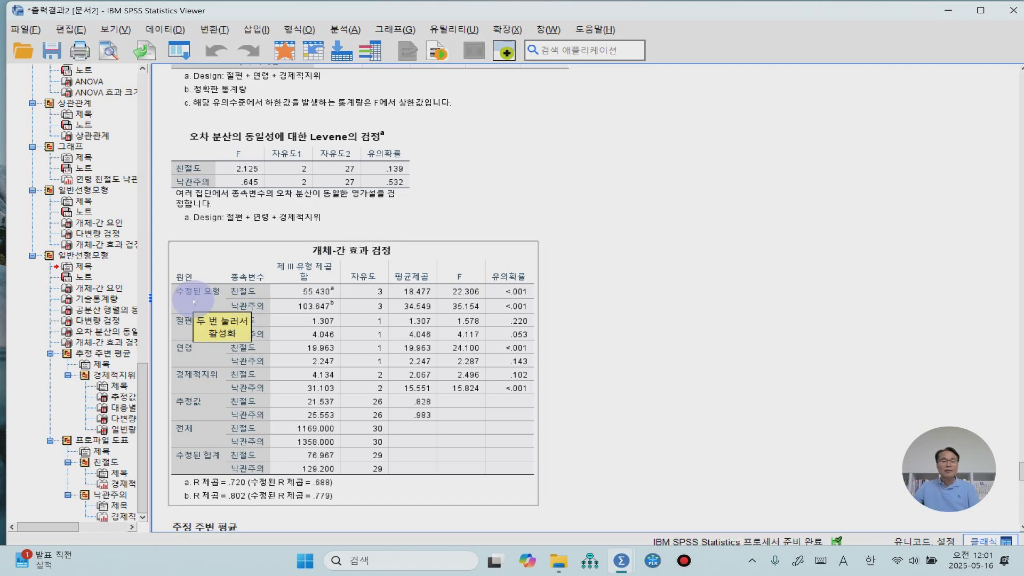
{"action": "left_click", "coordinate": [697, 297]}
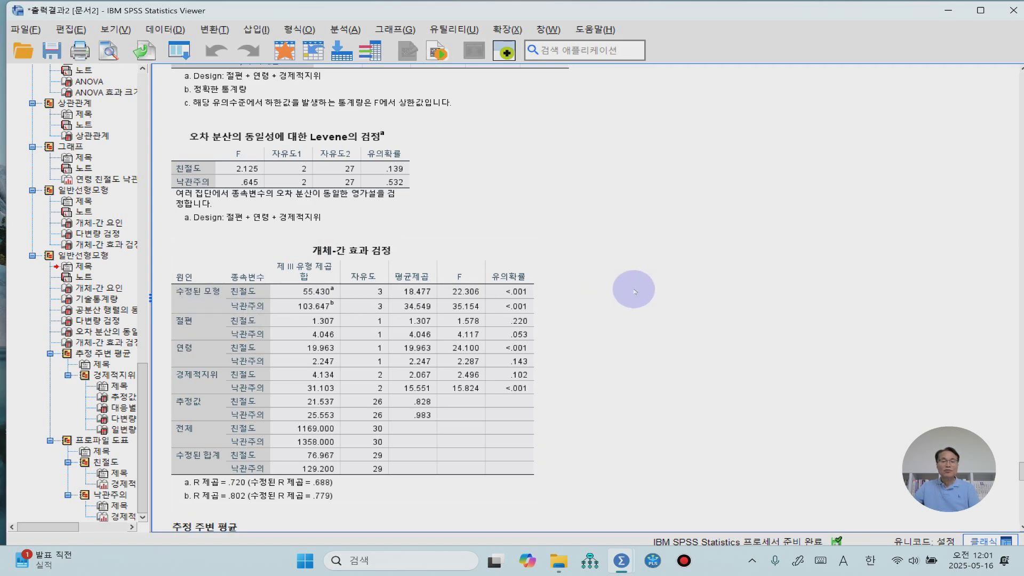
{"action": "left_click", "coordinate": [284, 362]}
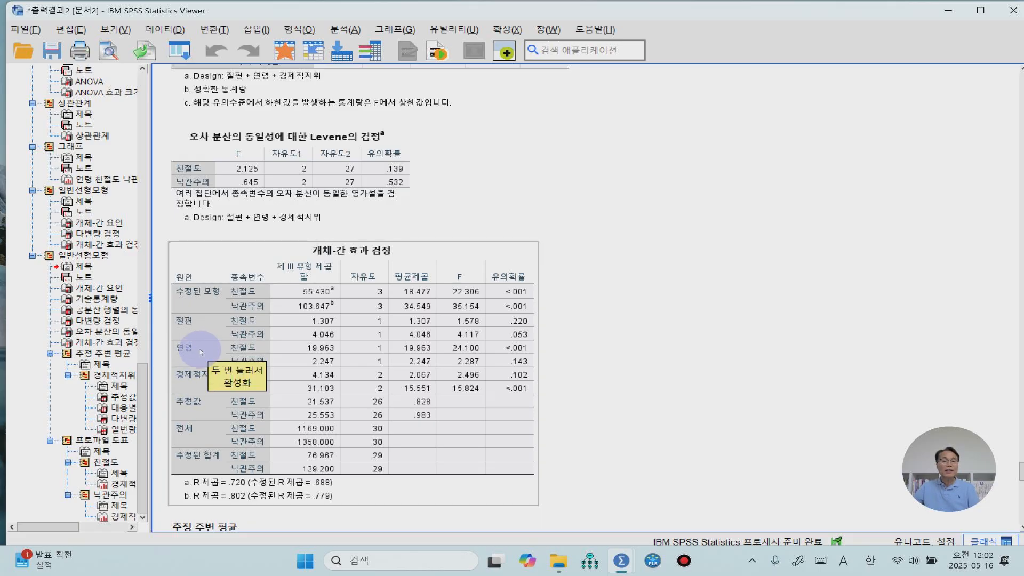
{"action": "left_click", "coordinate": [851, 403]}
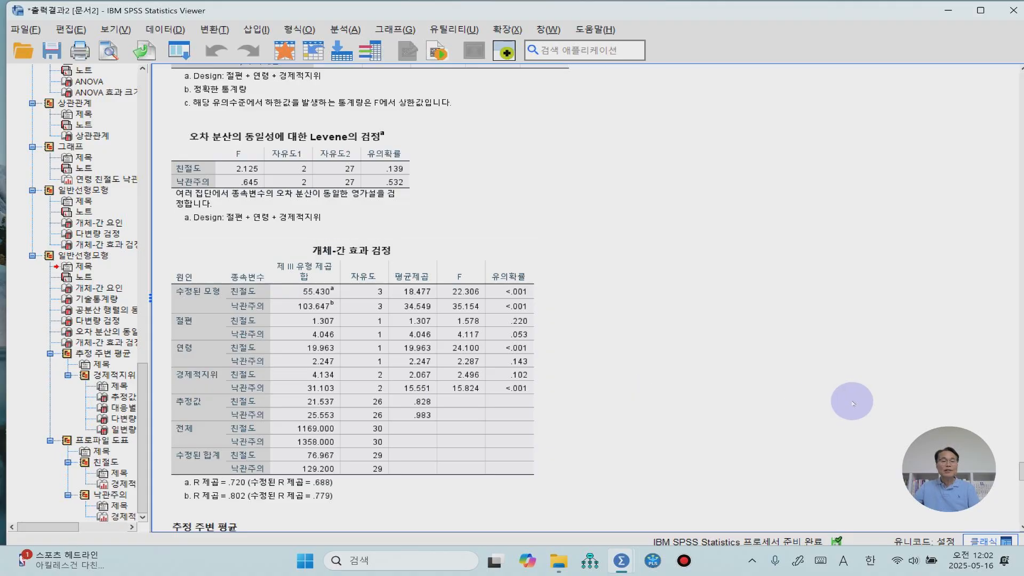
{"action": "left_click", "coordinate": [498, 347]}
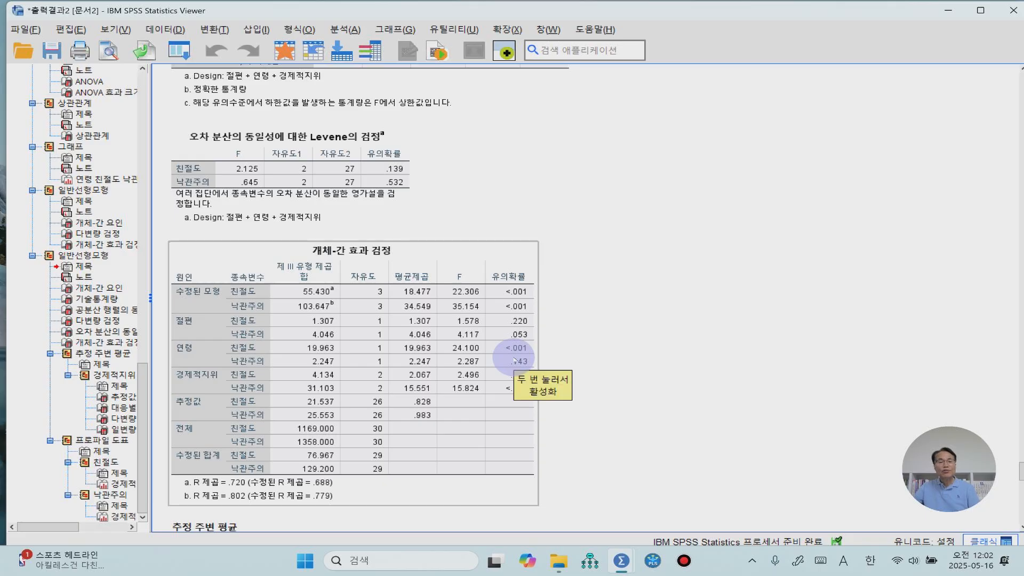
{"action": "left_click", "coordinate": [613, 365]}
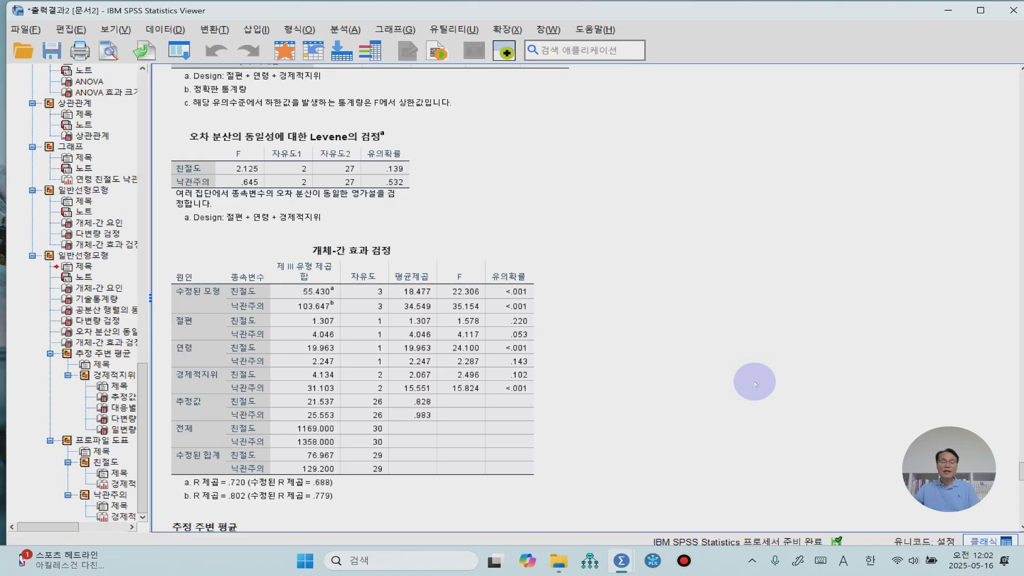
Review the estimated marginal means of 경제적지위 and the Bonferroni-adjusted pairwise comparisons (대응별 비교).
{"action": "scroll", "coordinate": [756, 384], "scroll_direction": "down", "scroll_amount": 6}
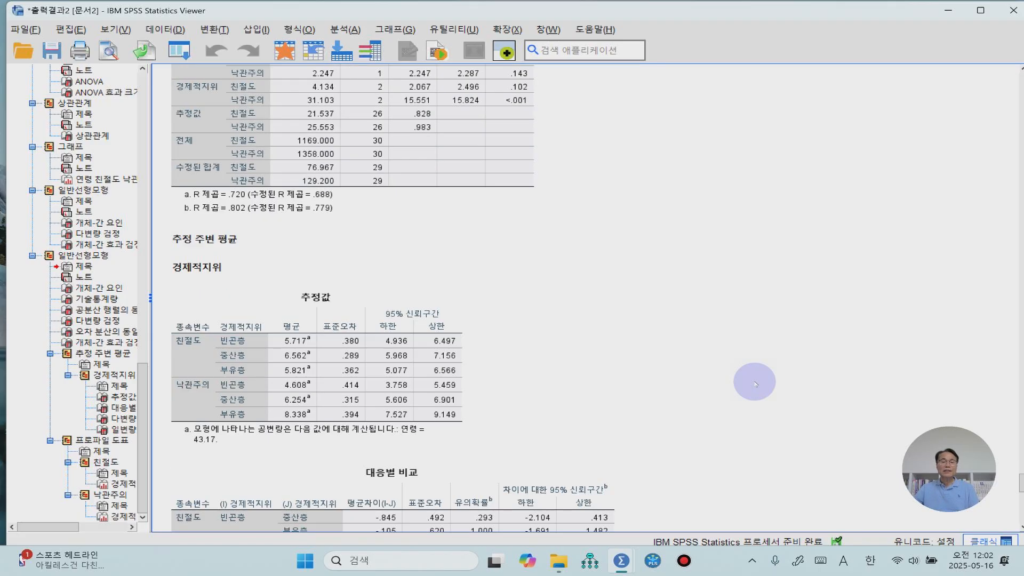
{"action": "scroll", "coordinate": [756, 384], "scroll_direction": "down", "scroll_amount": 1}
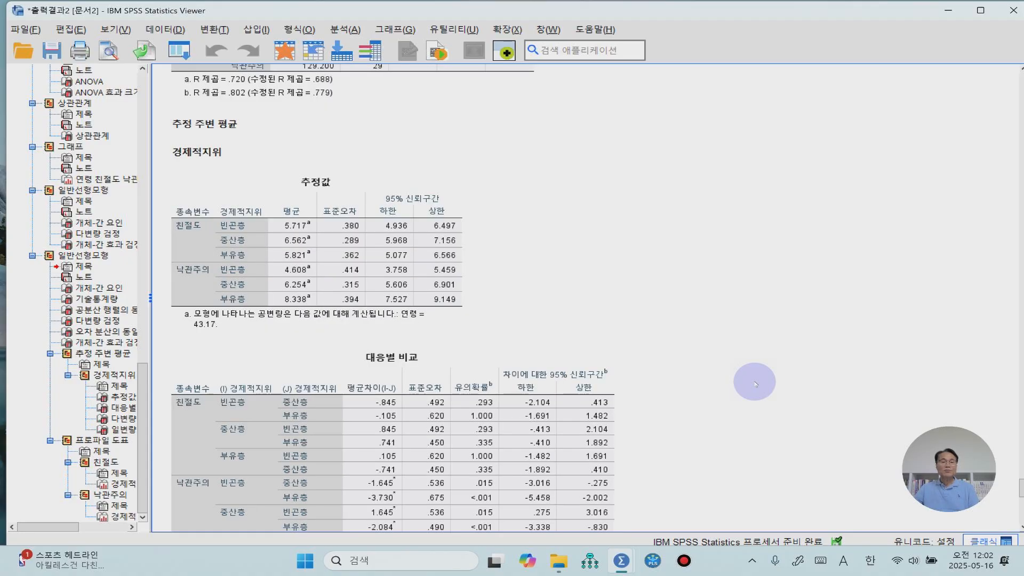
{"action": "scroll", "coordinate": [755, 384], "scroll_direction": "down", "scroll_amount": 1}
{"action": "scroll", "coordinate": [756, 384], "scroll_direction": "down", "scroll_amount": 1}
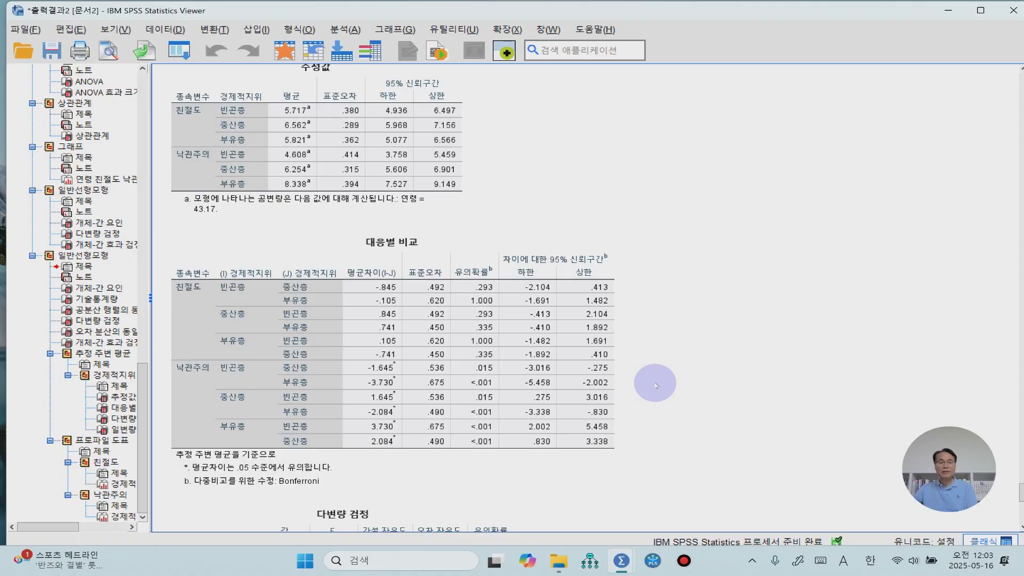
Look over the 다변량 검정 and 일변량 검정 tables for 경제적지위 and the profile bar charts of 친절도 and 낙관주의.
{"action": "scroll", "coordinate": [656, 385], "scroll_direction": "down", "scroll_amount": 3}
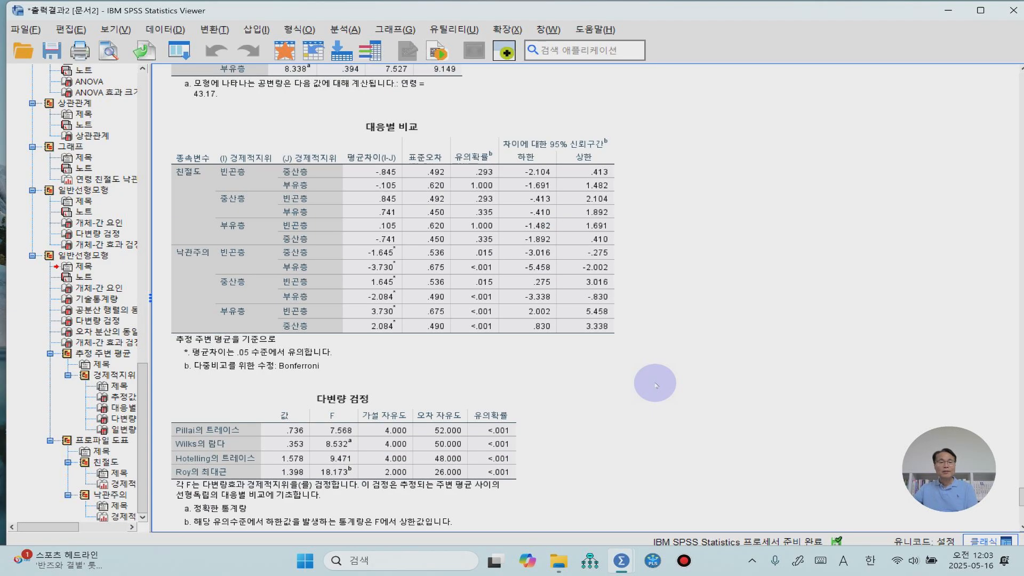
{"action": "scroll", "coordinate": [656, 385], "scroll_direction": "down", "scroll_amount": 4}
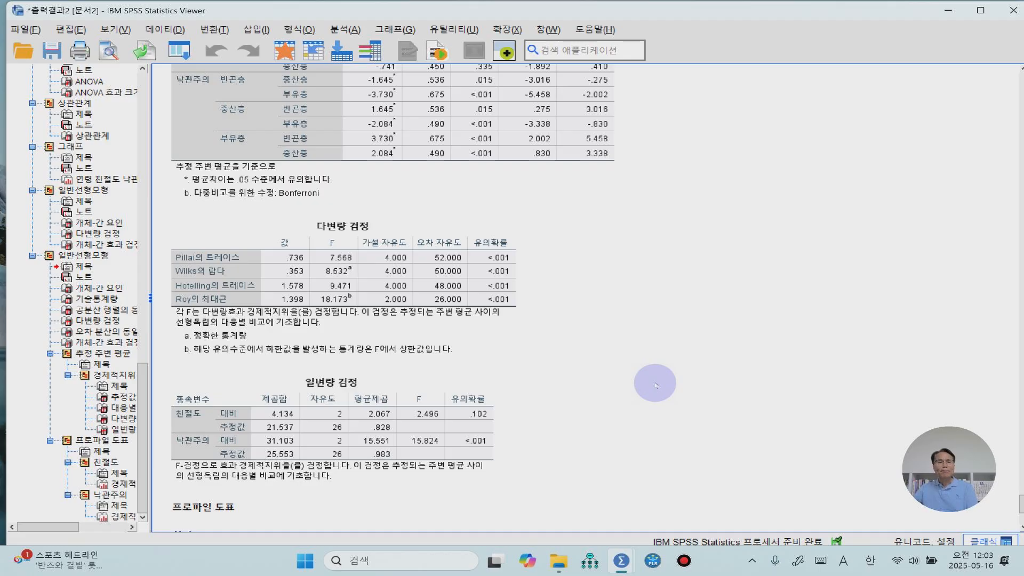
{"action": "scroll", "coordinate": [614, 380], "scroll_direction": "down", "scroll_amount": 4}
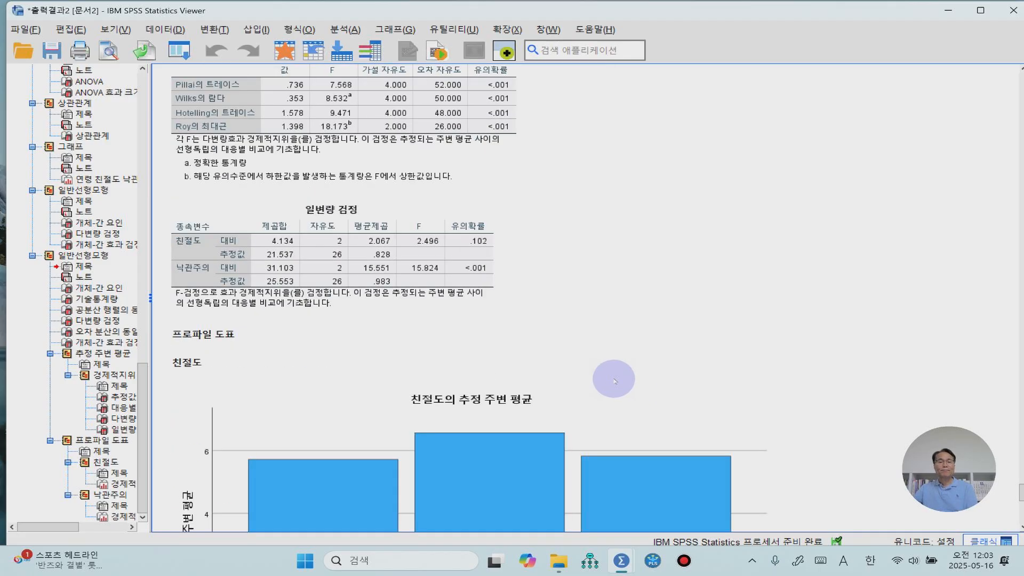
{"action": "scroll", "coordinate": [615, 380], "scroll_direction": "down", "scroll_amount": 13}
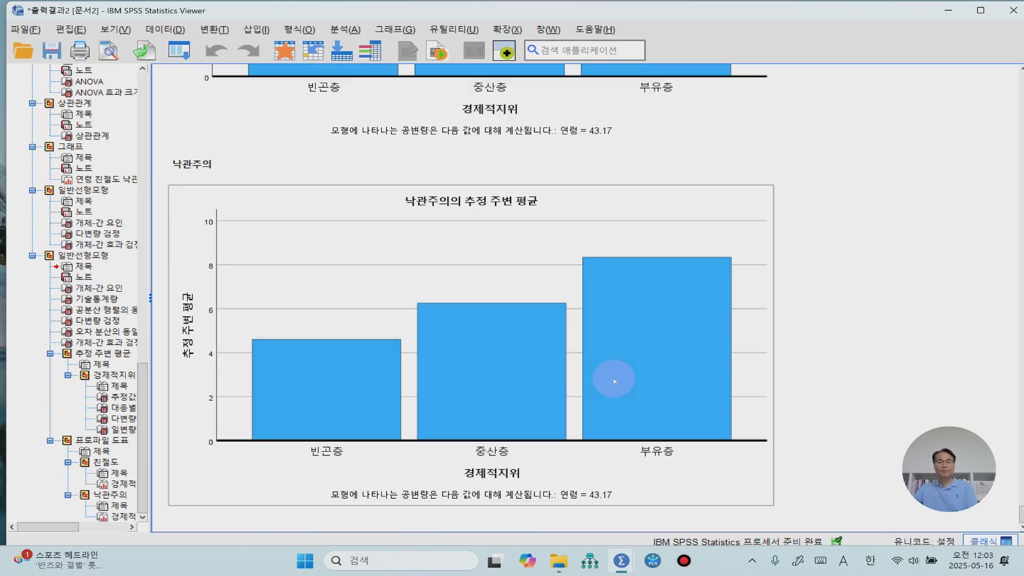